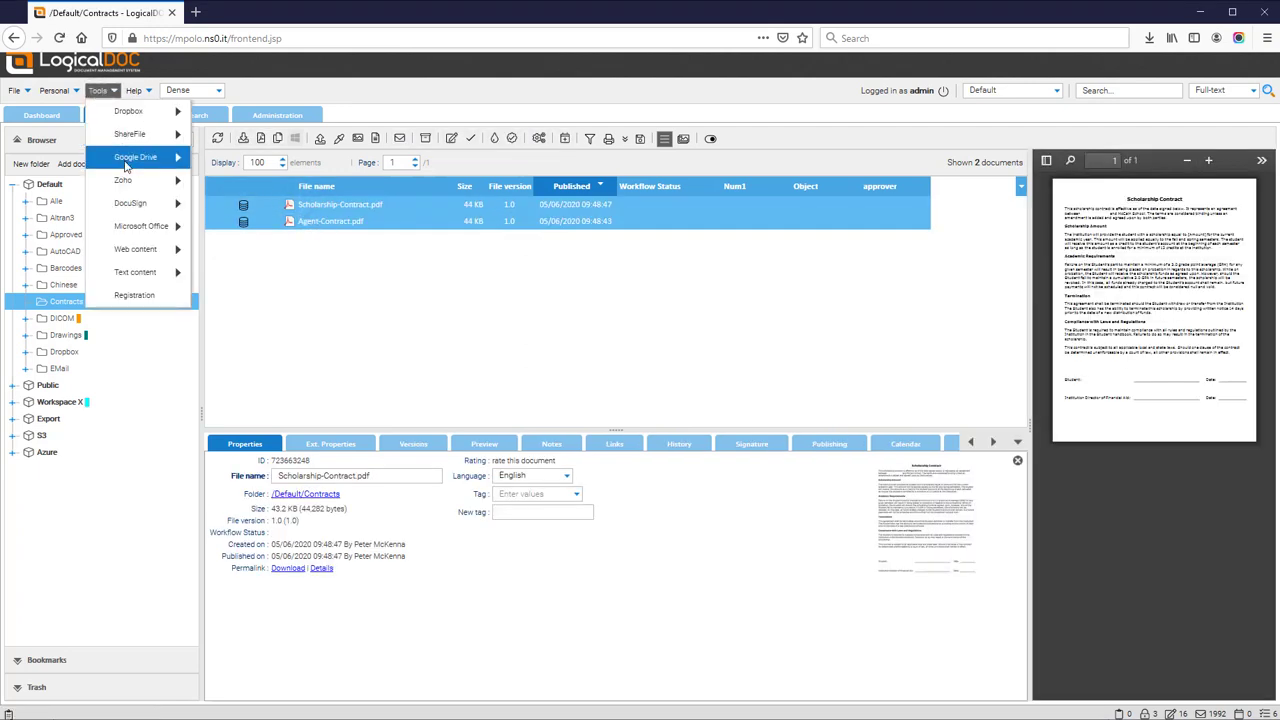
Launch DocuSign Send envelope for Scholarship-Contract.pdf and Agent-Contract.pdf.
mouse_move(134, 203)
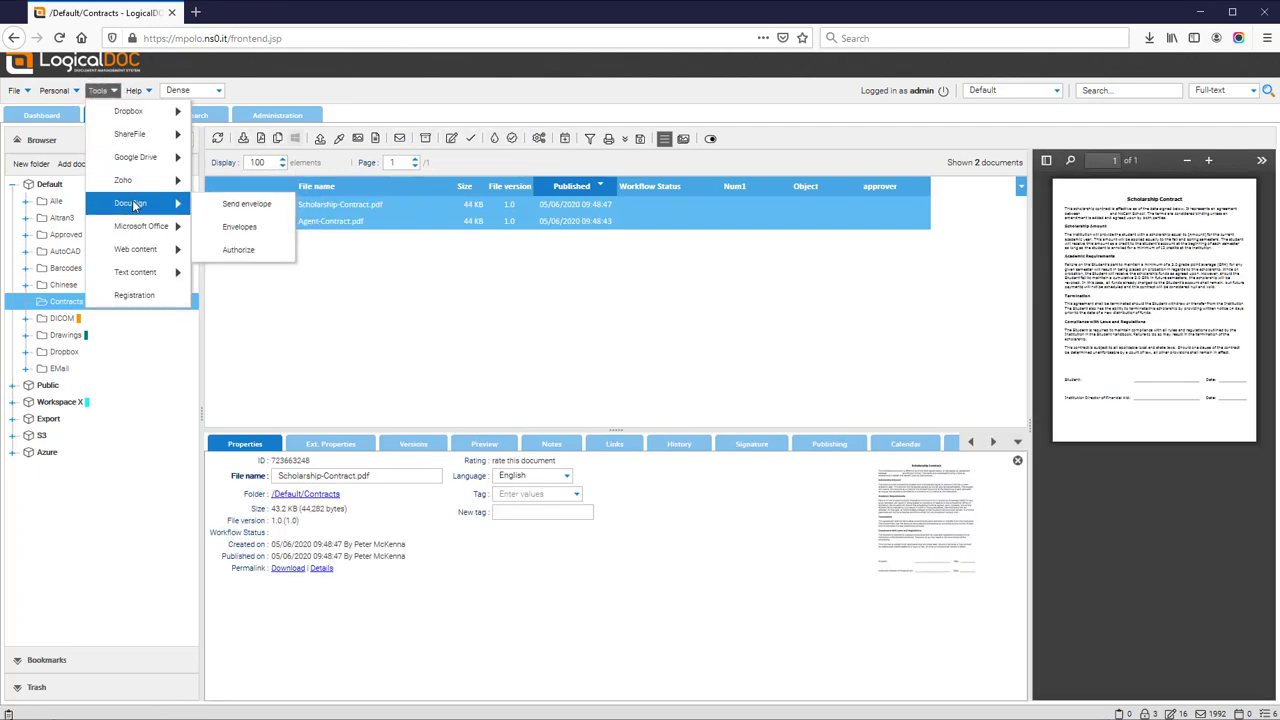
click(246, 204)
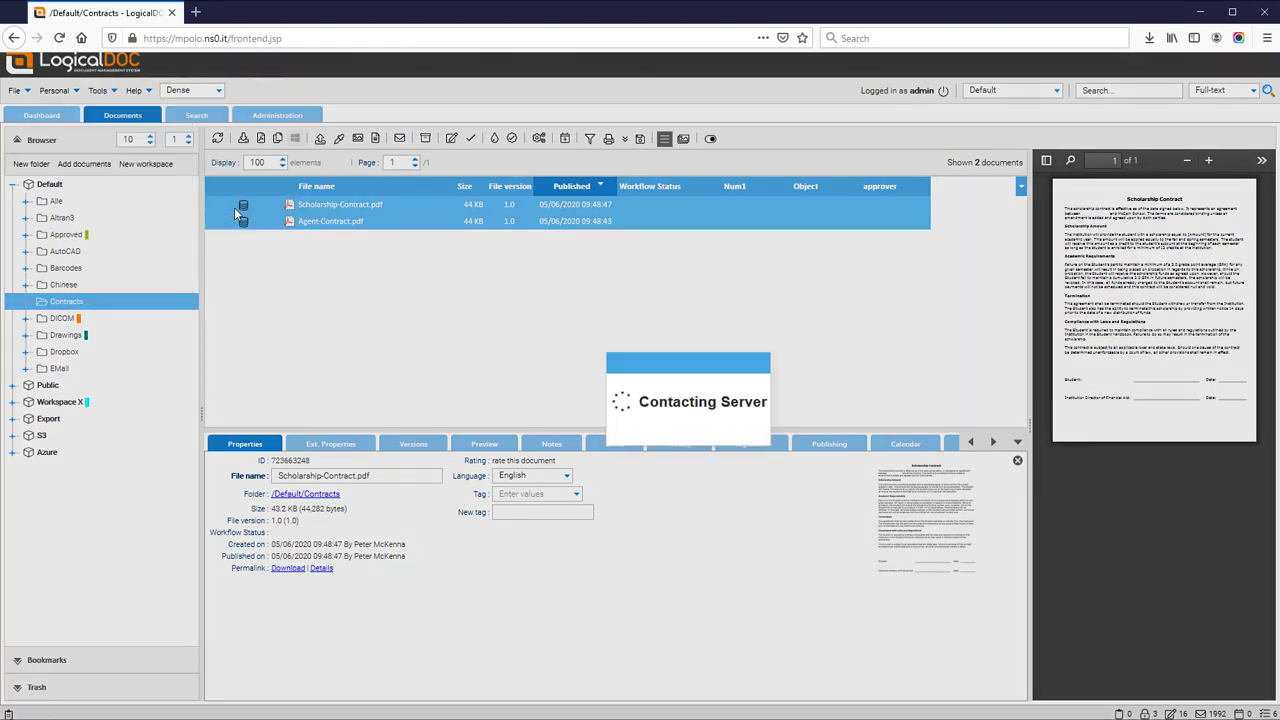
Set subject 'New contracts to sign' and message 'Please sign these new contracts', then open Scholarship-Contract.pdf's tabs.
drag(706, 392, 596, 387)
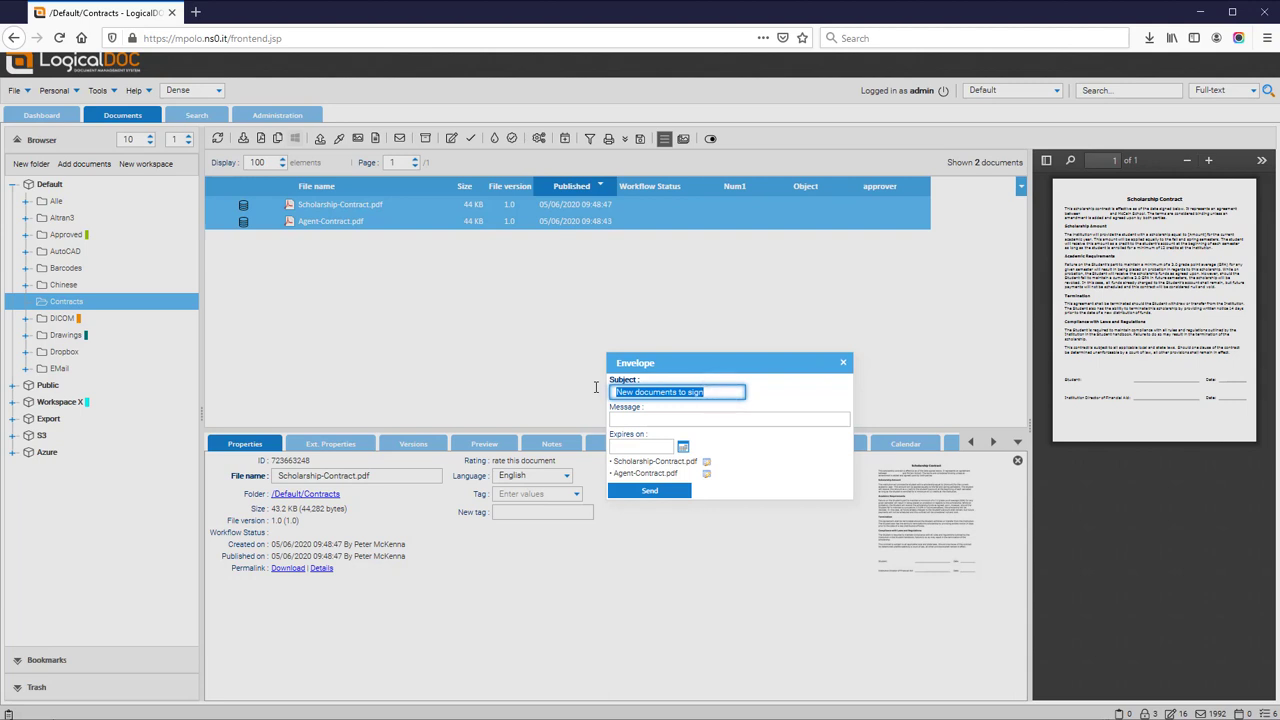
text(New)
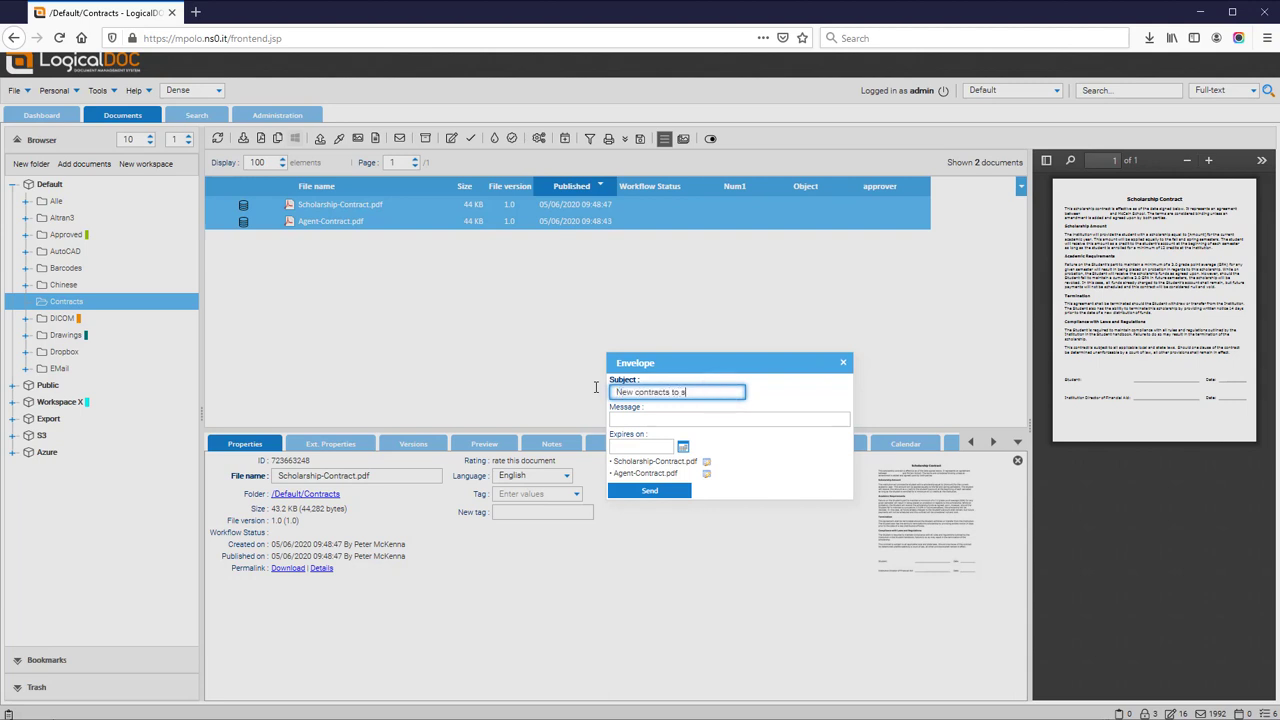
key(Tab)
text(Pl)
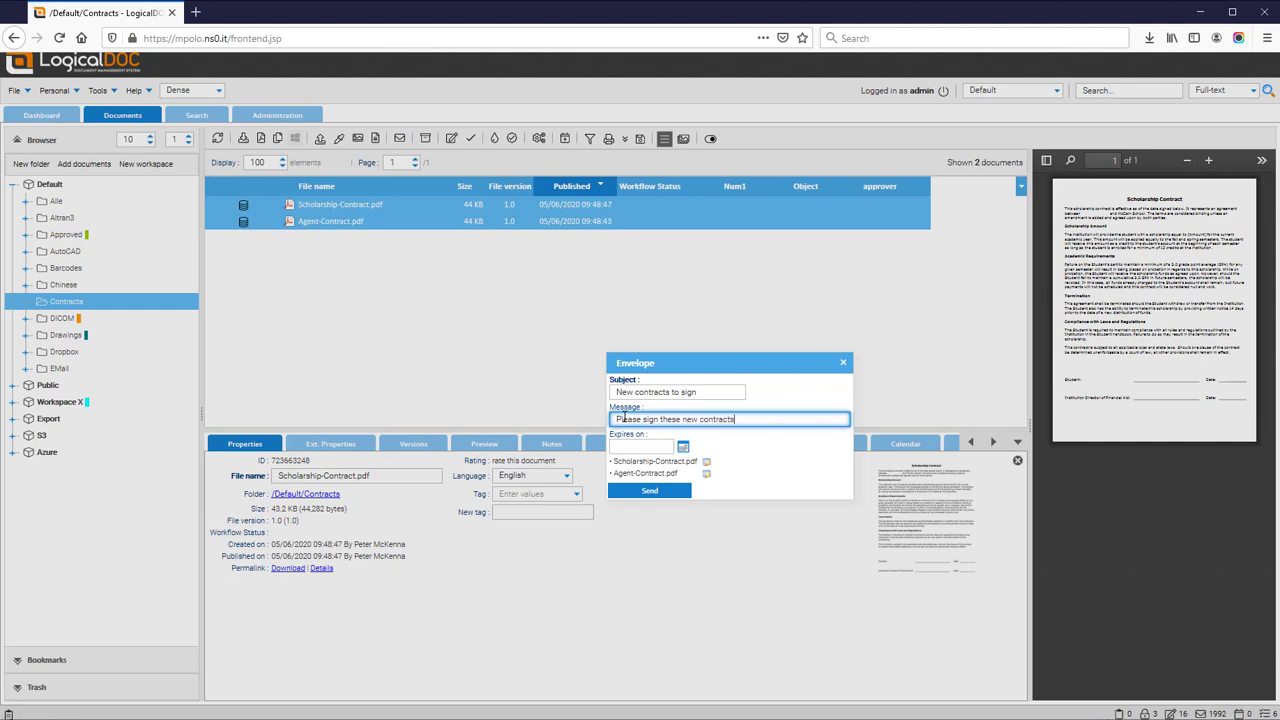
click(707, 464)
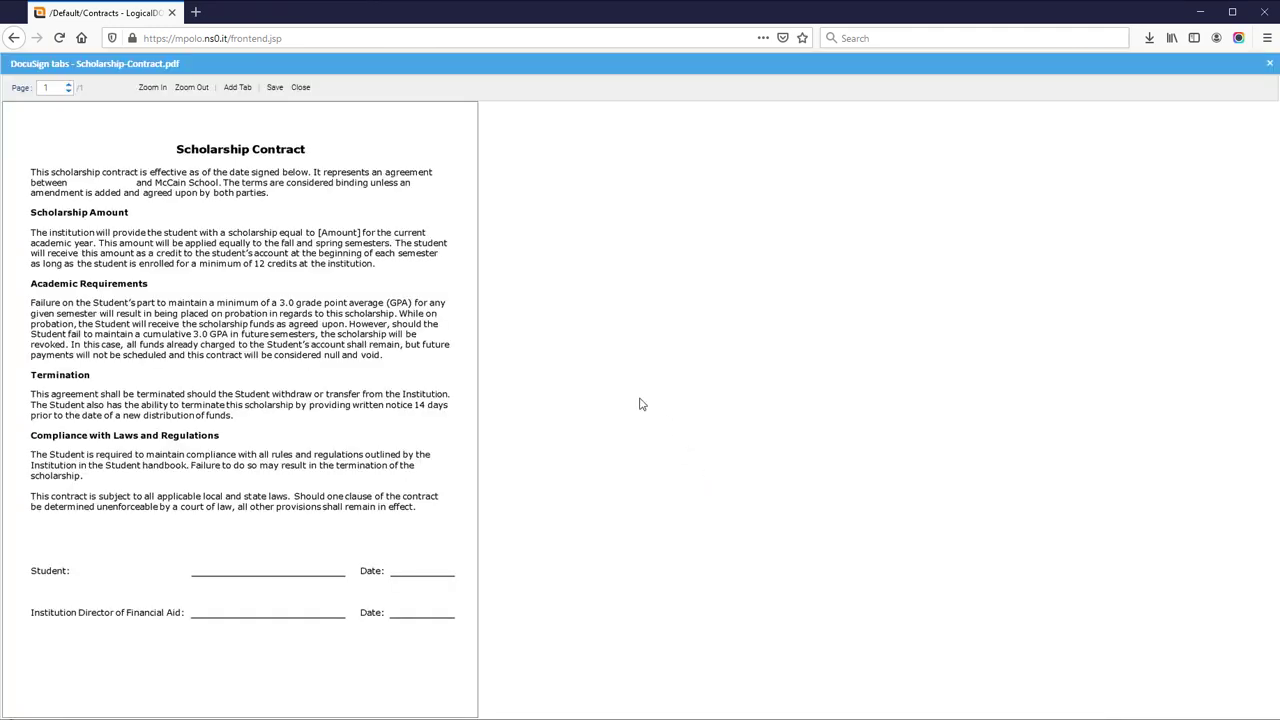
Add a yellow Sign here tab with the recipient's email and name on the Student signature line.
click(238, 88)
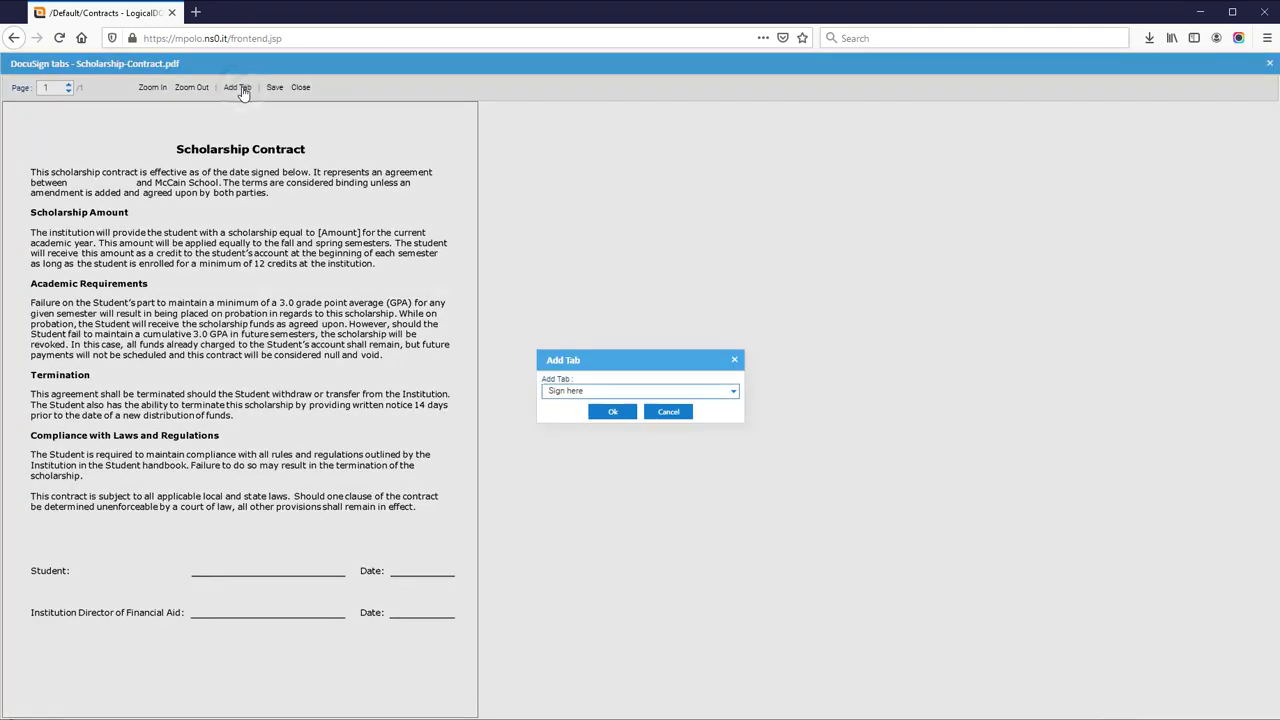
click(610, 413)
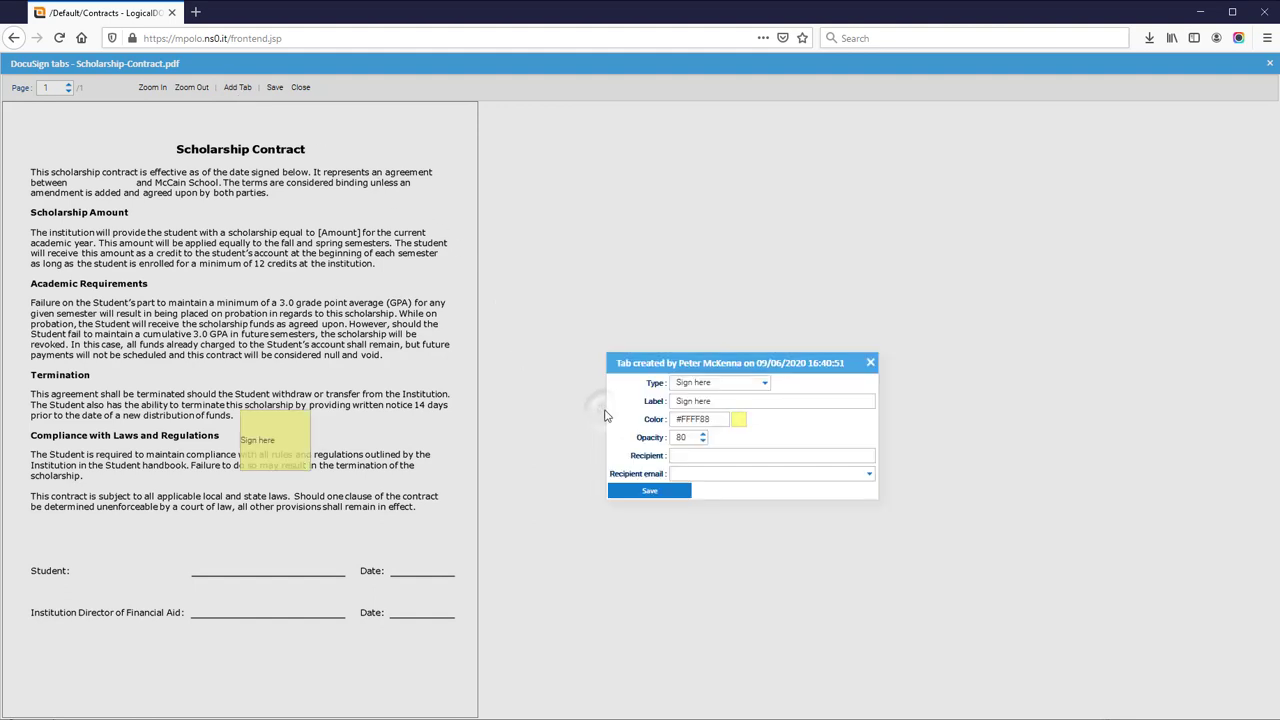
click(828, 474)
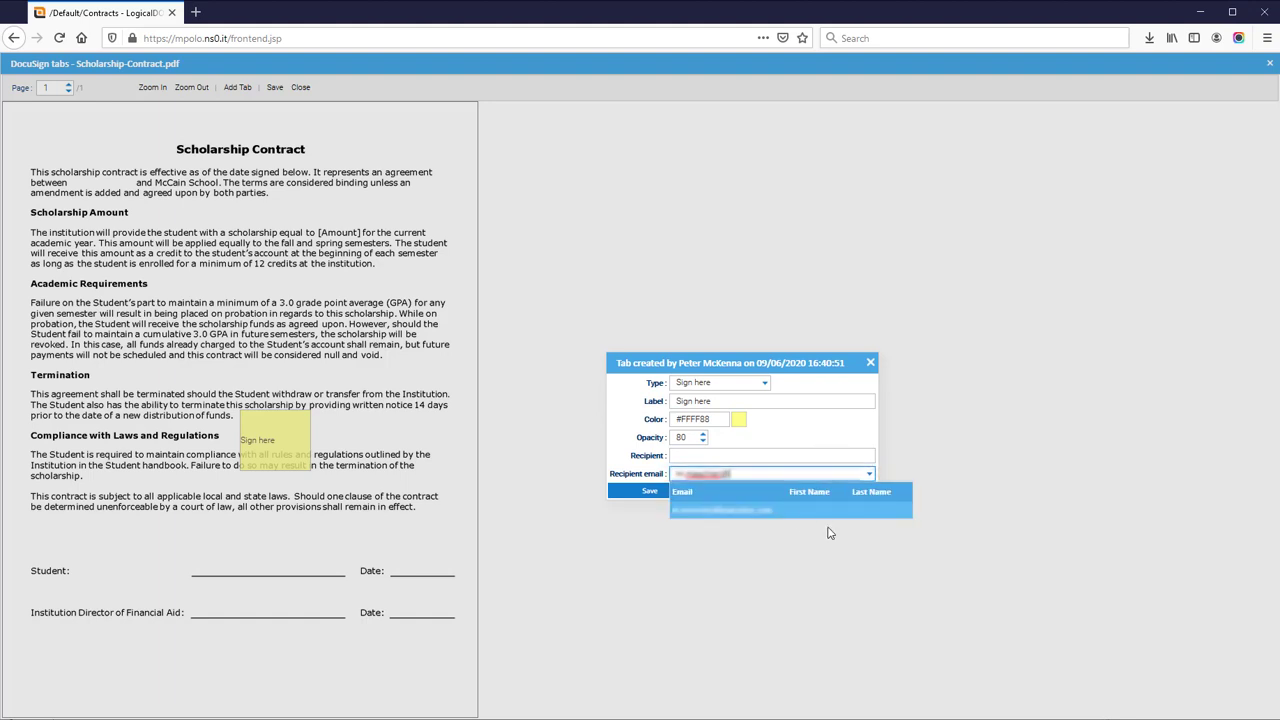
click(797, 512)
click(723, 457)
click(673, 492)
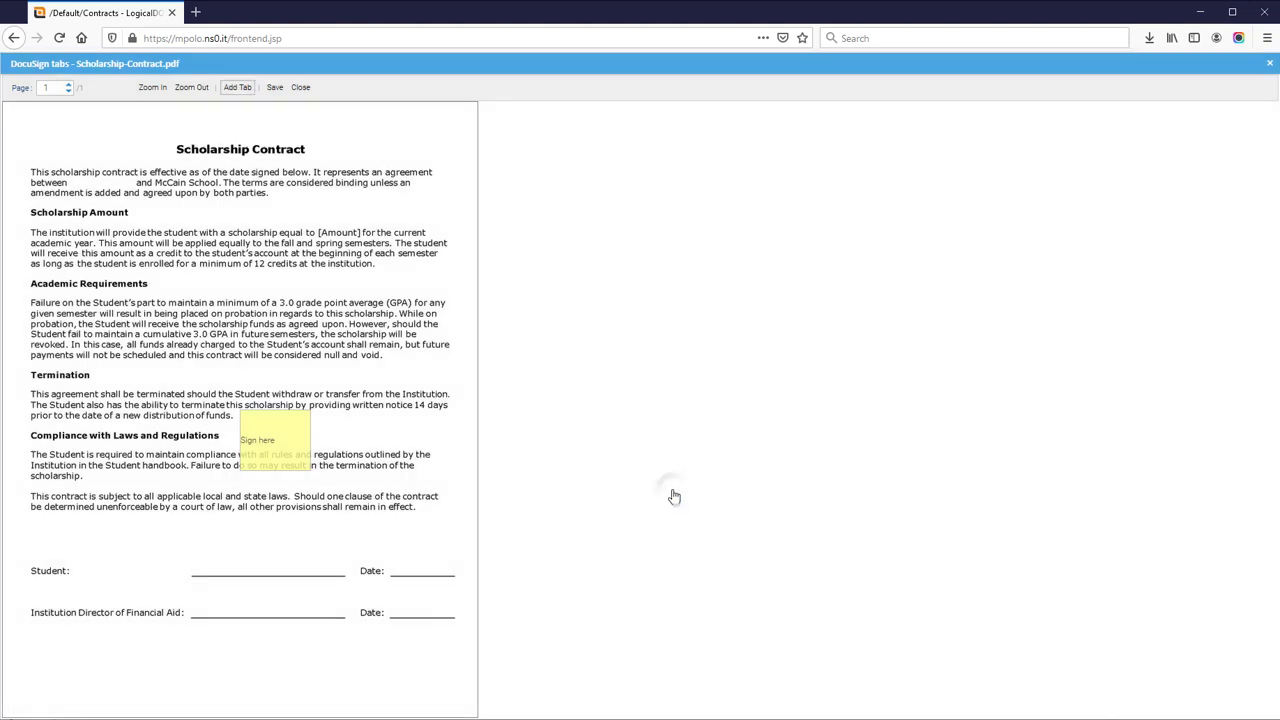
mouse_move(312, 470)
mouse_down()
mouse_move(350, 435)
mouse_move(310, 432)
mouse_move(258, 566)
mouse_move(350, 578)
mouse_up()
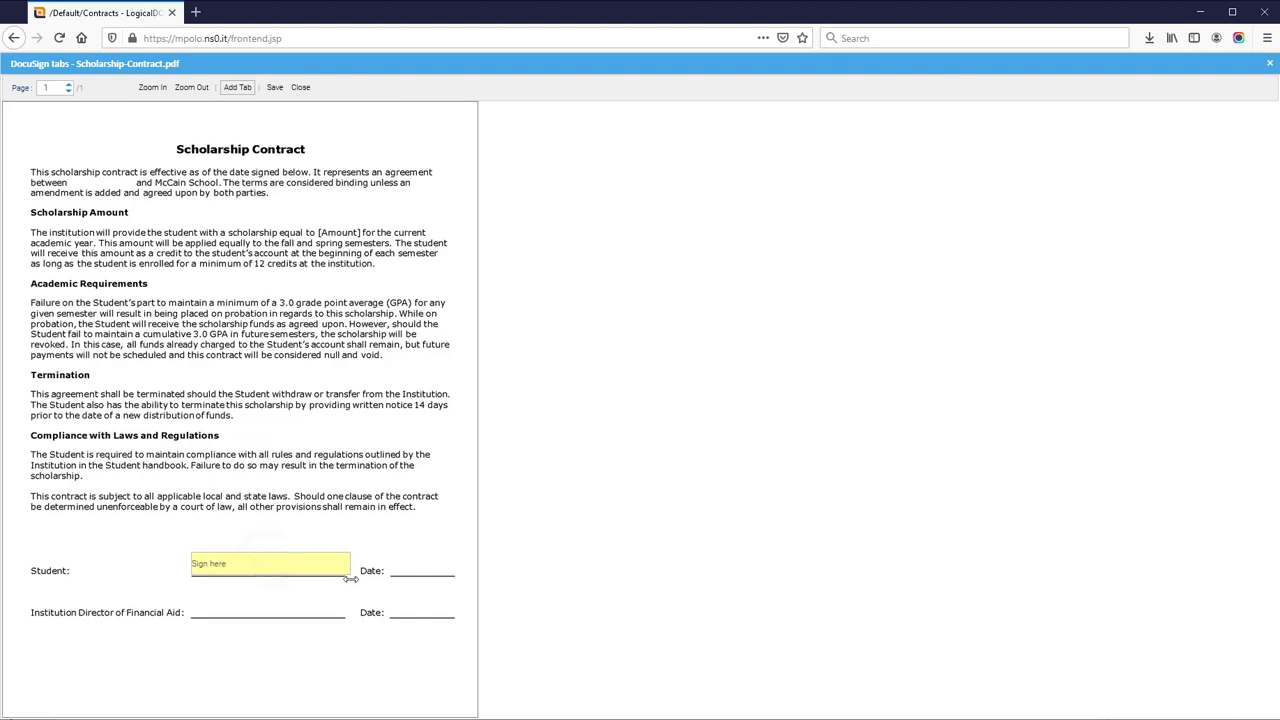
Add a cyan Sign here tab for the second recipient on the Institution Director of Financial Aid line.
click(237, 87)
click(618, 413)
click(701, 421)
click(739, 421)
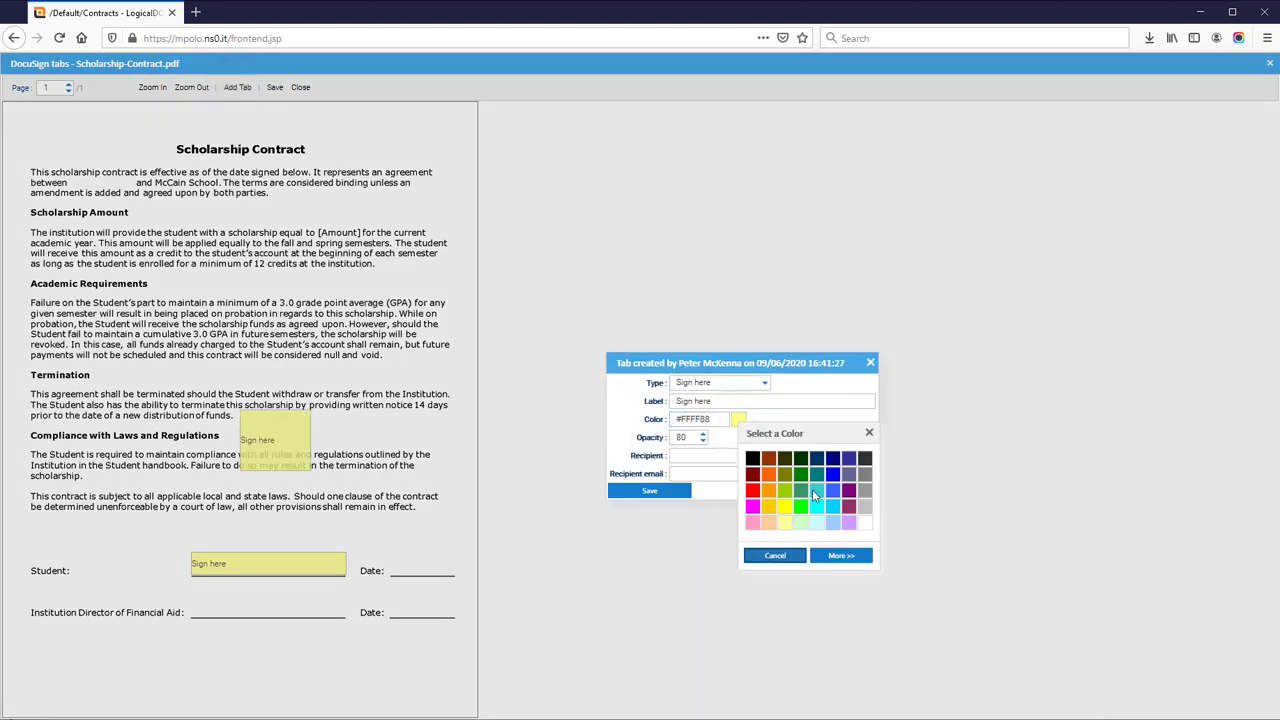
click(817, 507)
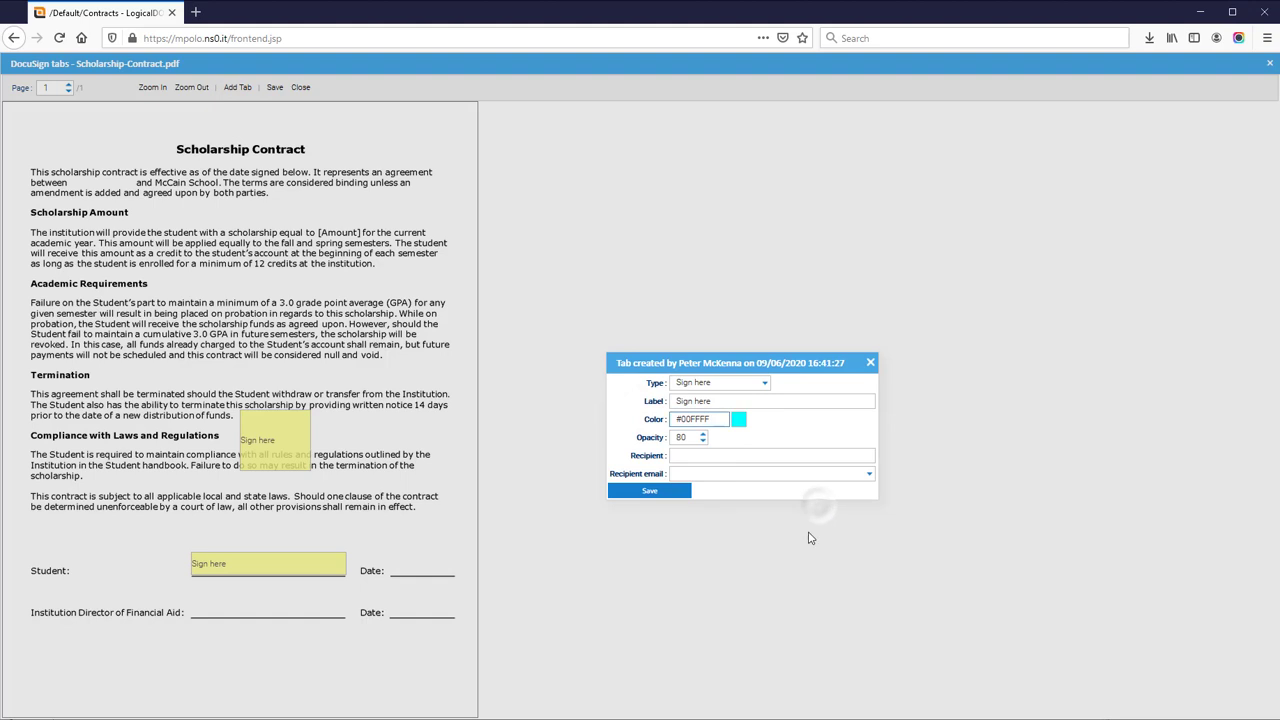
click(826, 473)
text(a)
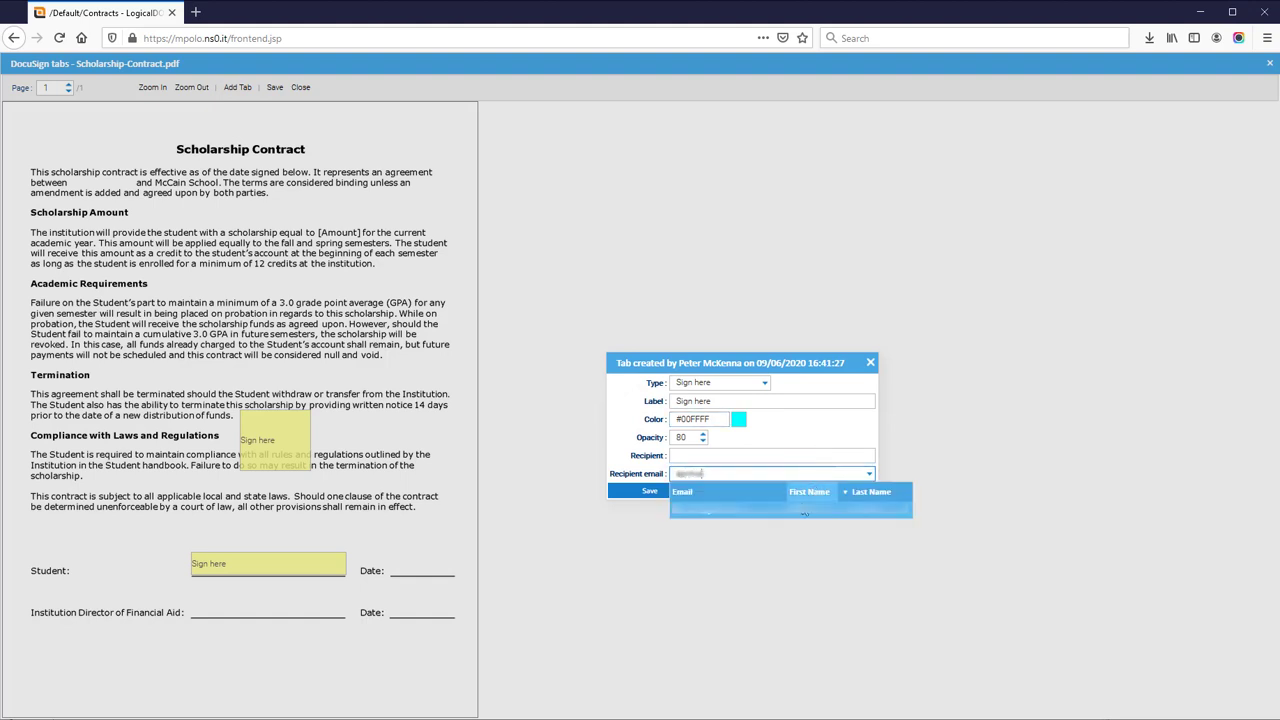
click(796, 516)
click(650, 490)
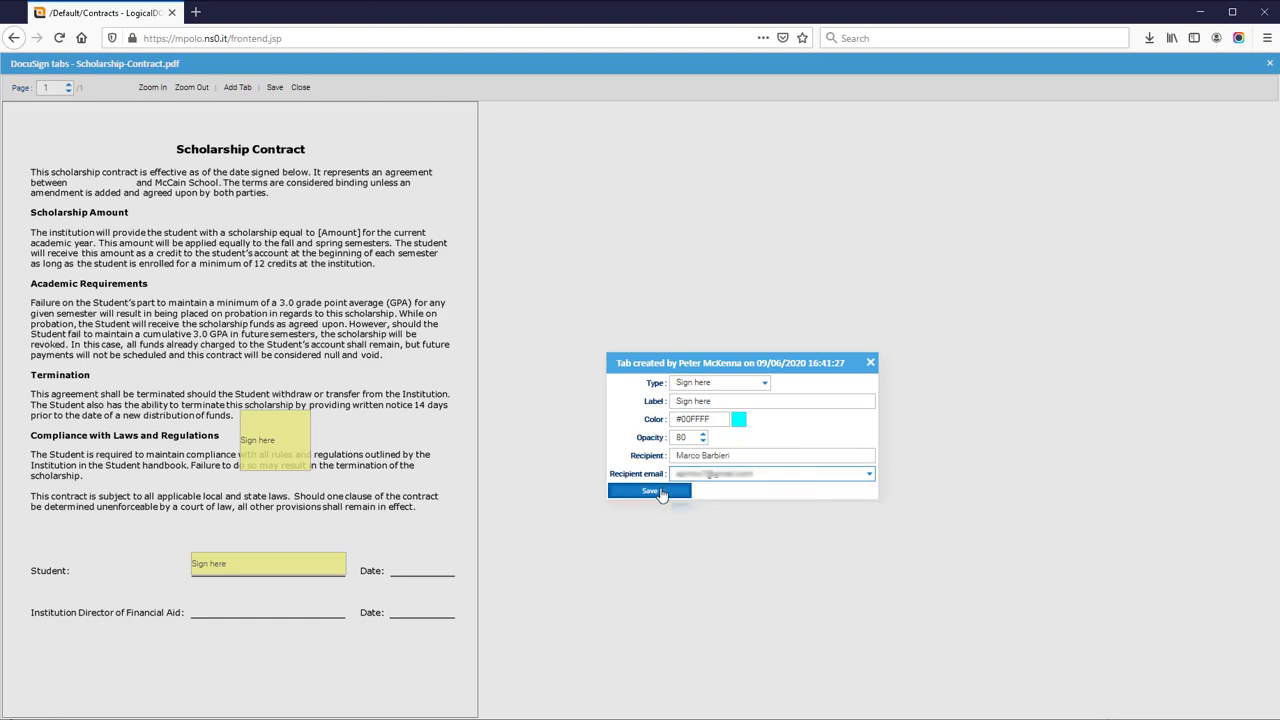
mouse_move(302, 441)
mouse_down()
mouse_move(297, 639)
mouse_move(251, 620)
mouse_move(305, 634)
mouse_move(348, 619)
mouse_up()
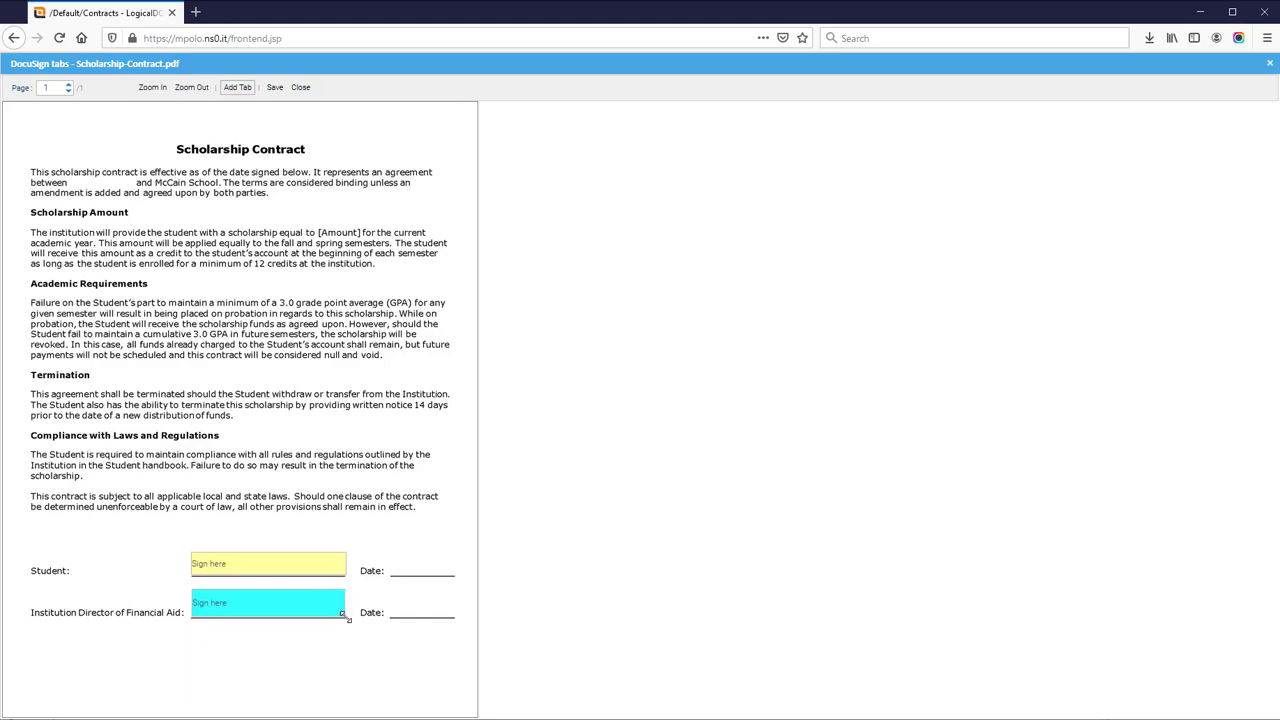
Add a yellow Date Signed tab for the student recipient on the Student's Date line.
click(237, 87)
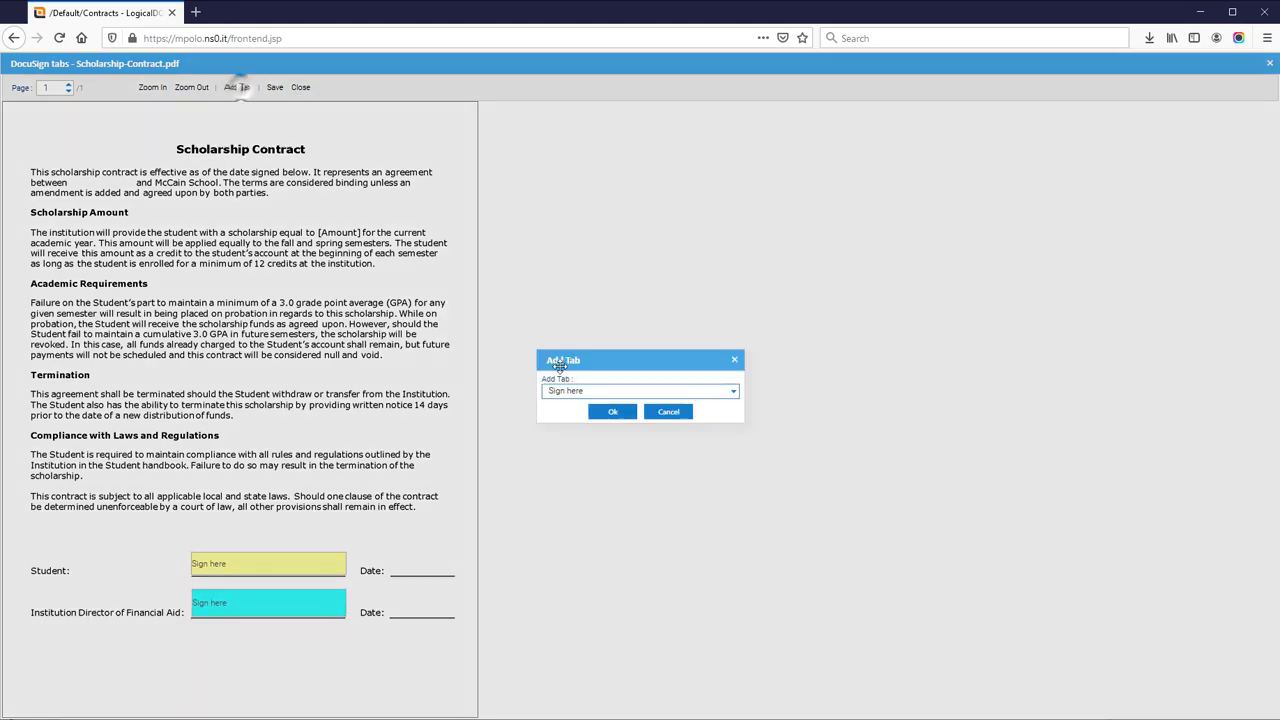
click(634, 391)
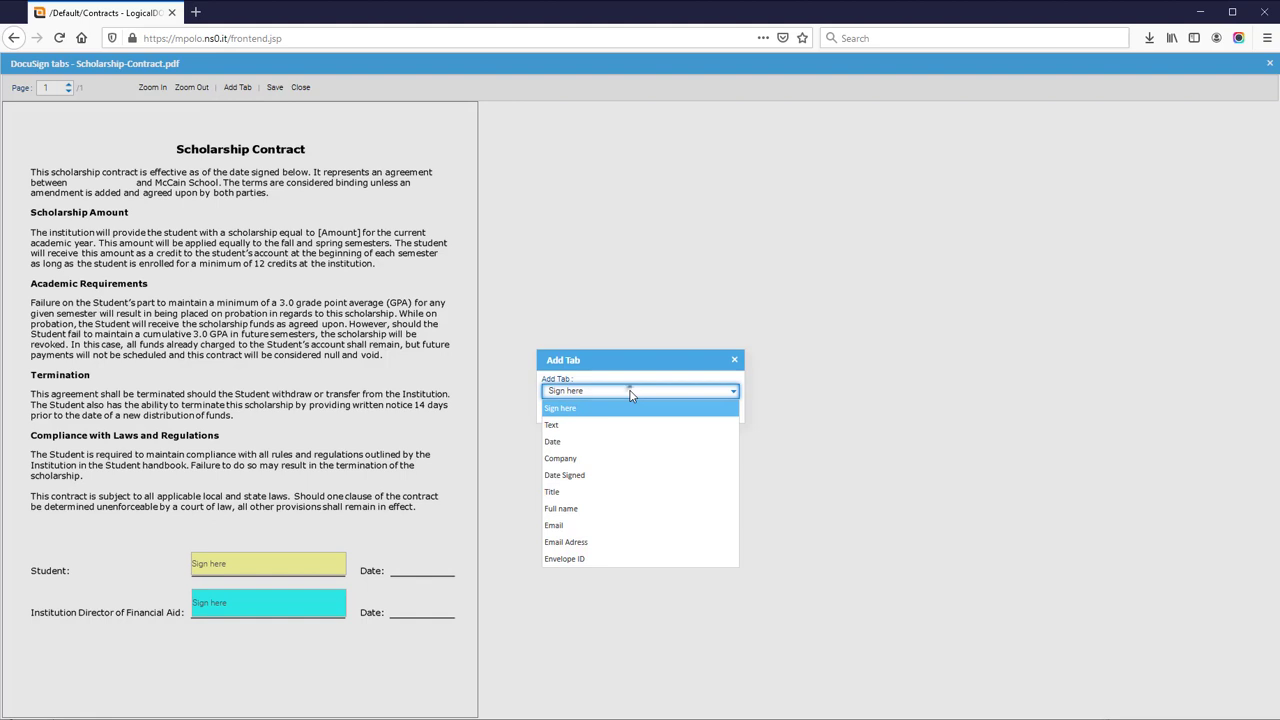
click(617, 477)
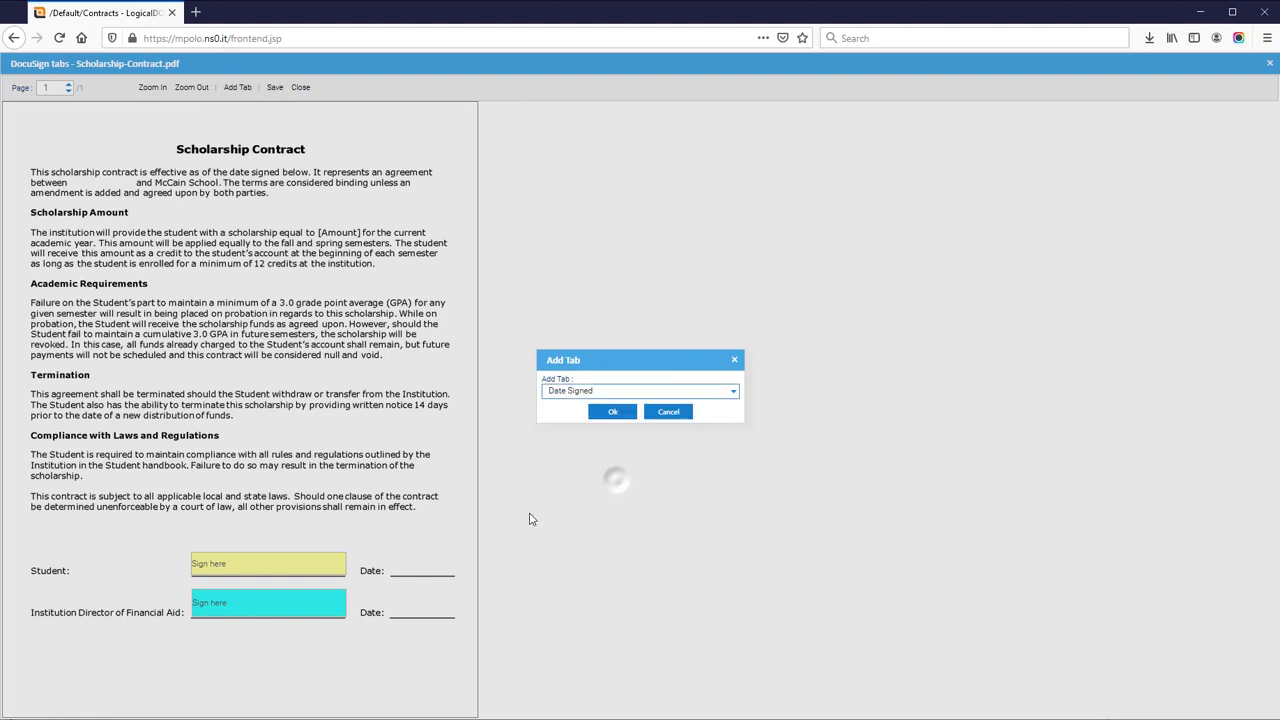
click(608, 414)
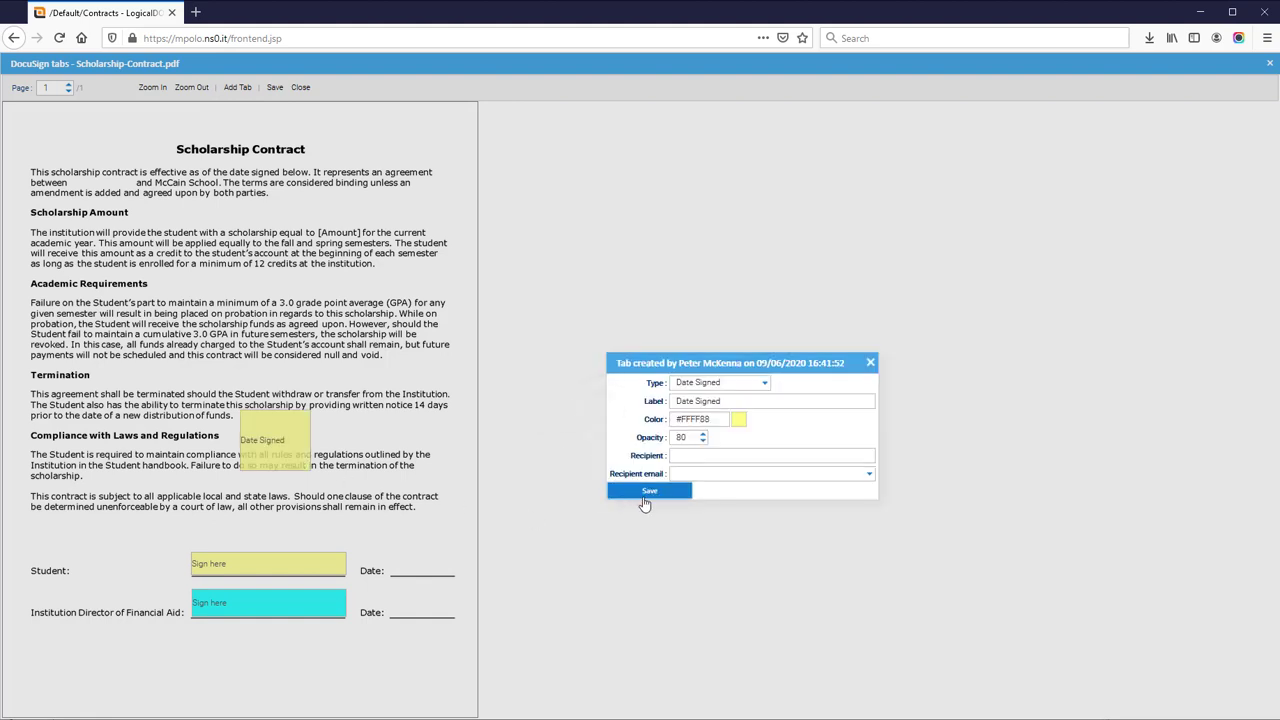
click(865, 478)
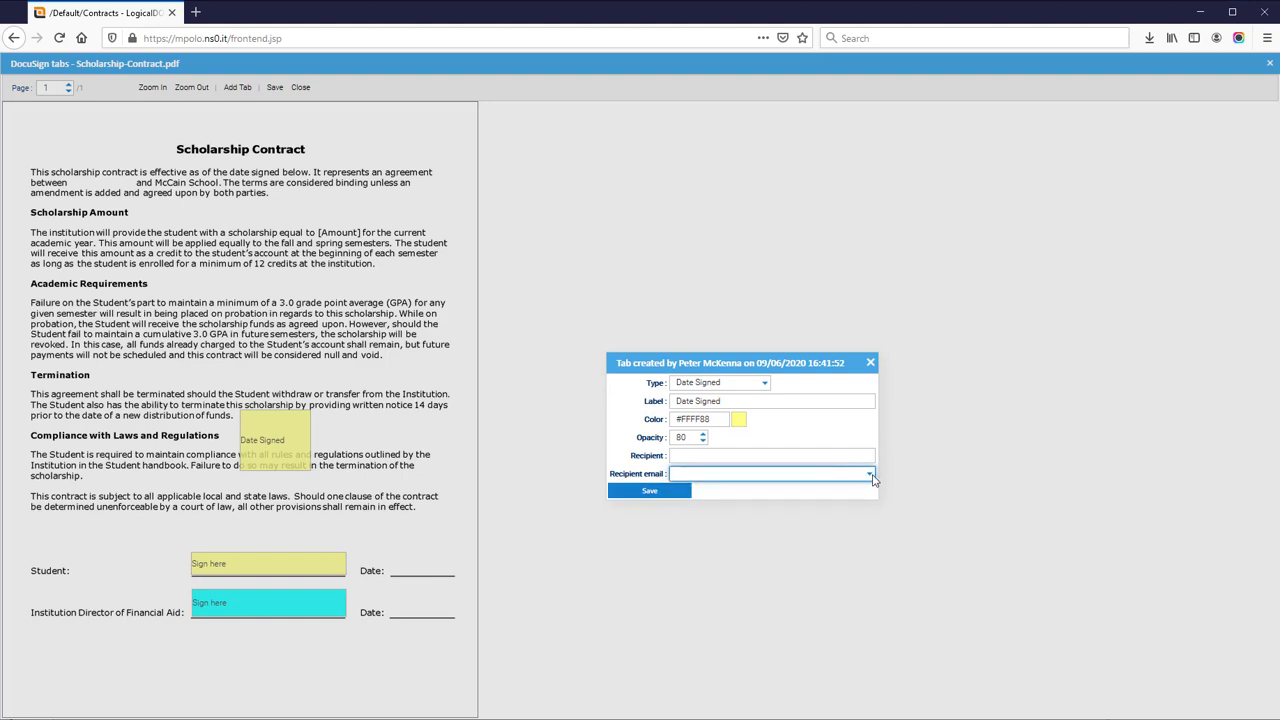
text(n)
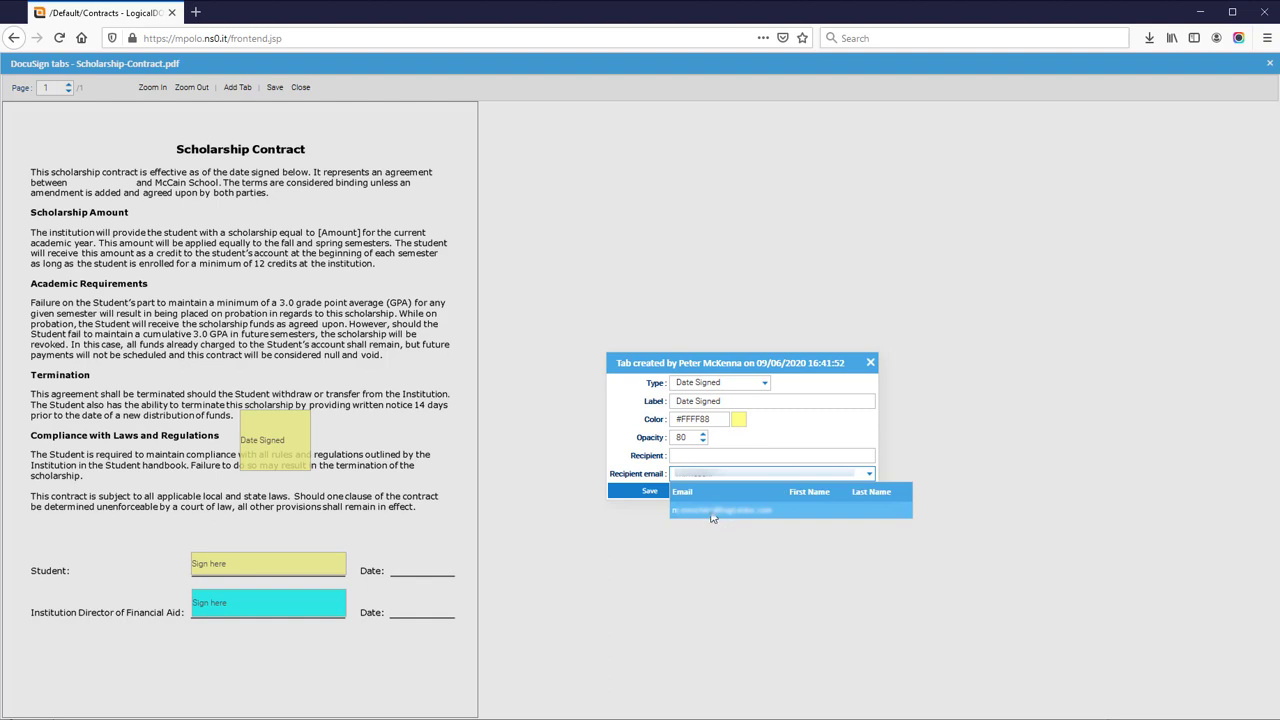
click(710, 511)
click(697, 457)
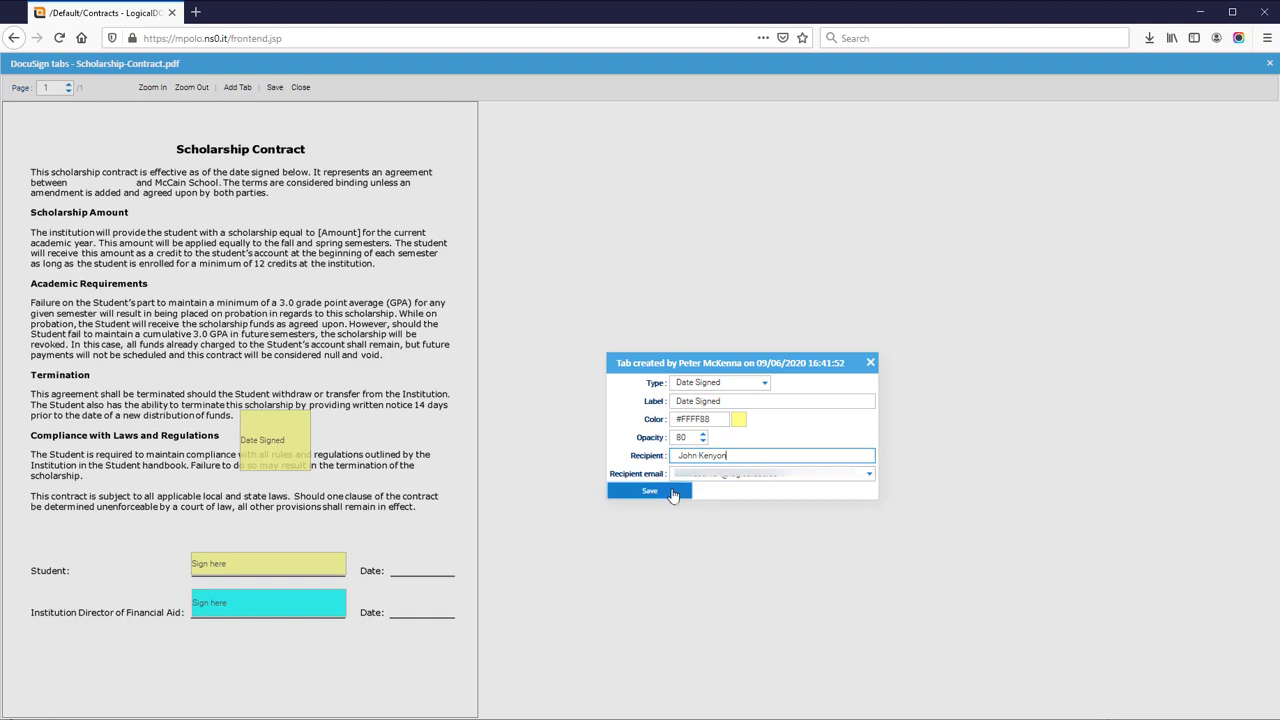
click(674, 495)
drag(296, 440, 454, 550)
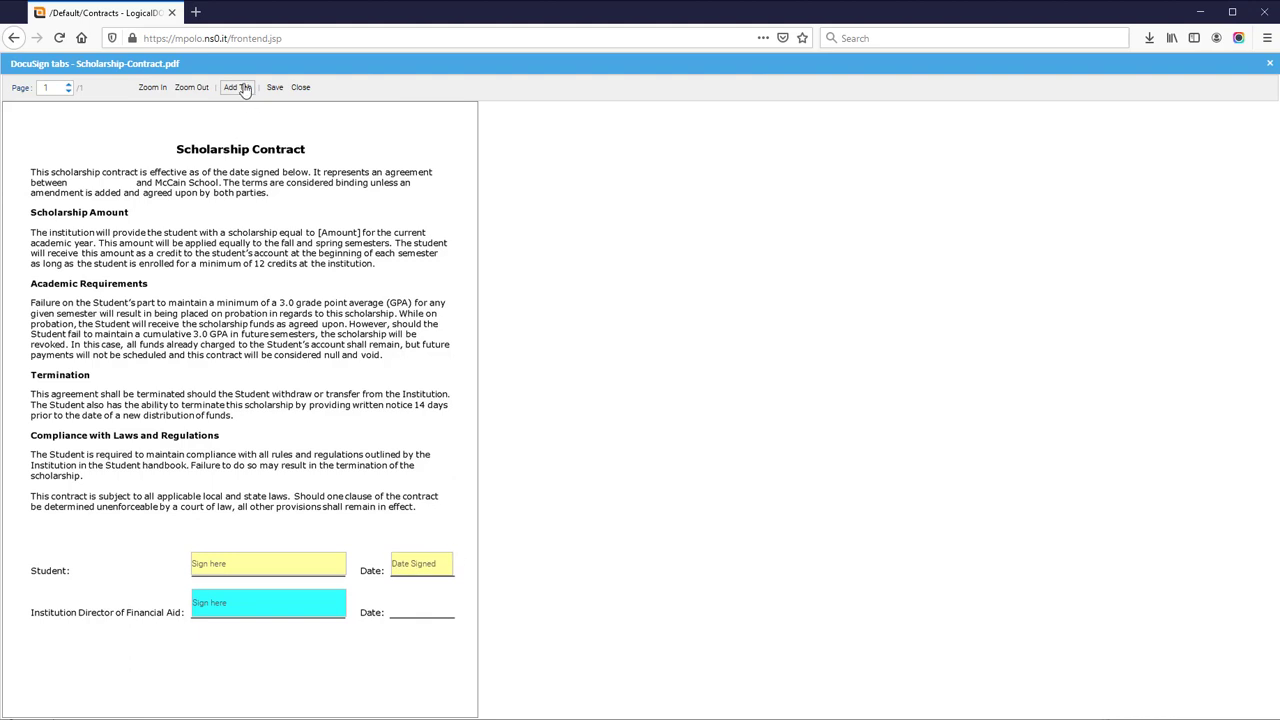
Add a cyan Date Signed tab for the director and fit it onto the director's Date line.
click(244, 88)
click(644, 394)
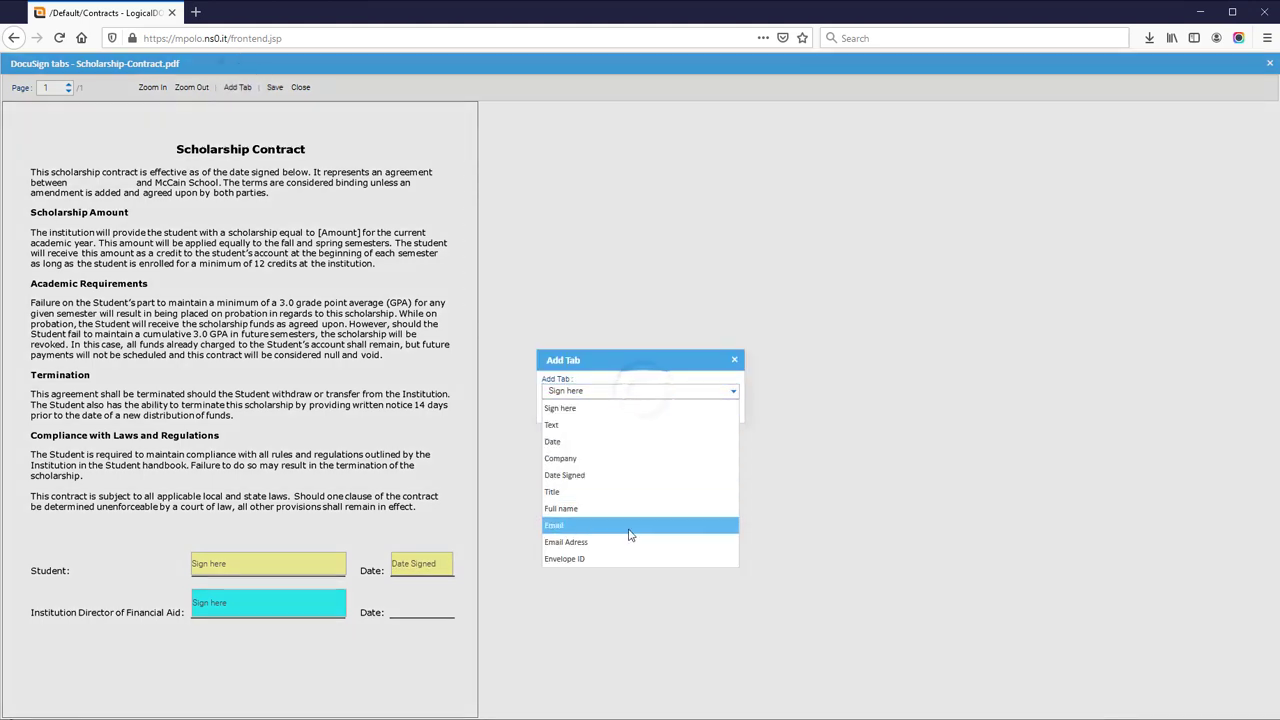
click(608, 476)
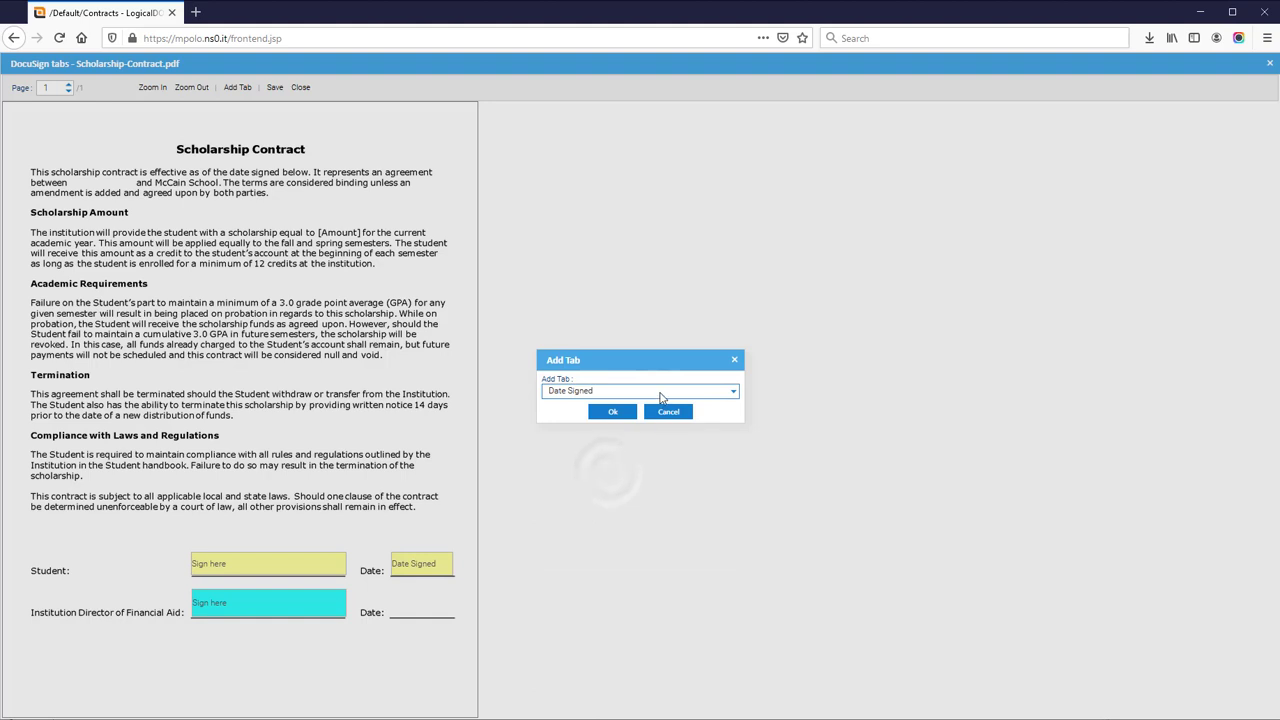
click(659, 396)
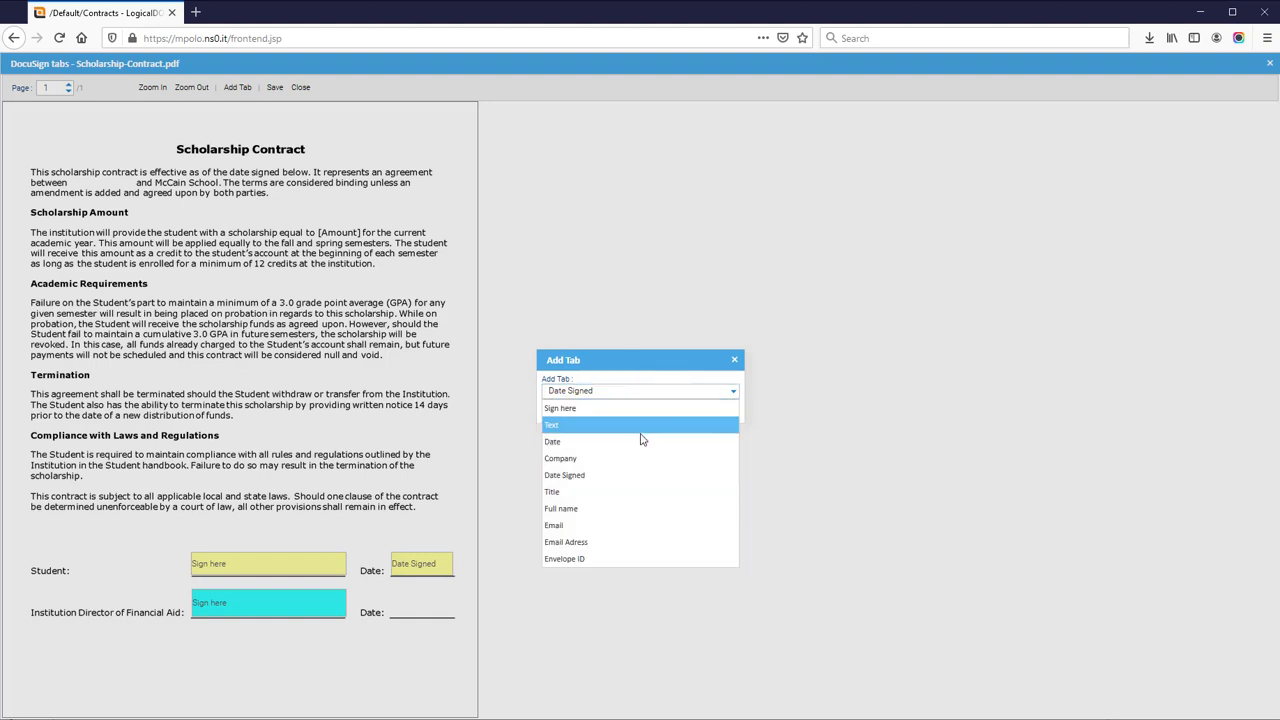
click(646, 476)
click(613, 414)
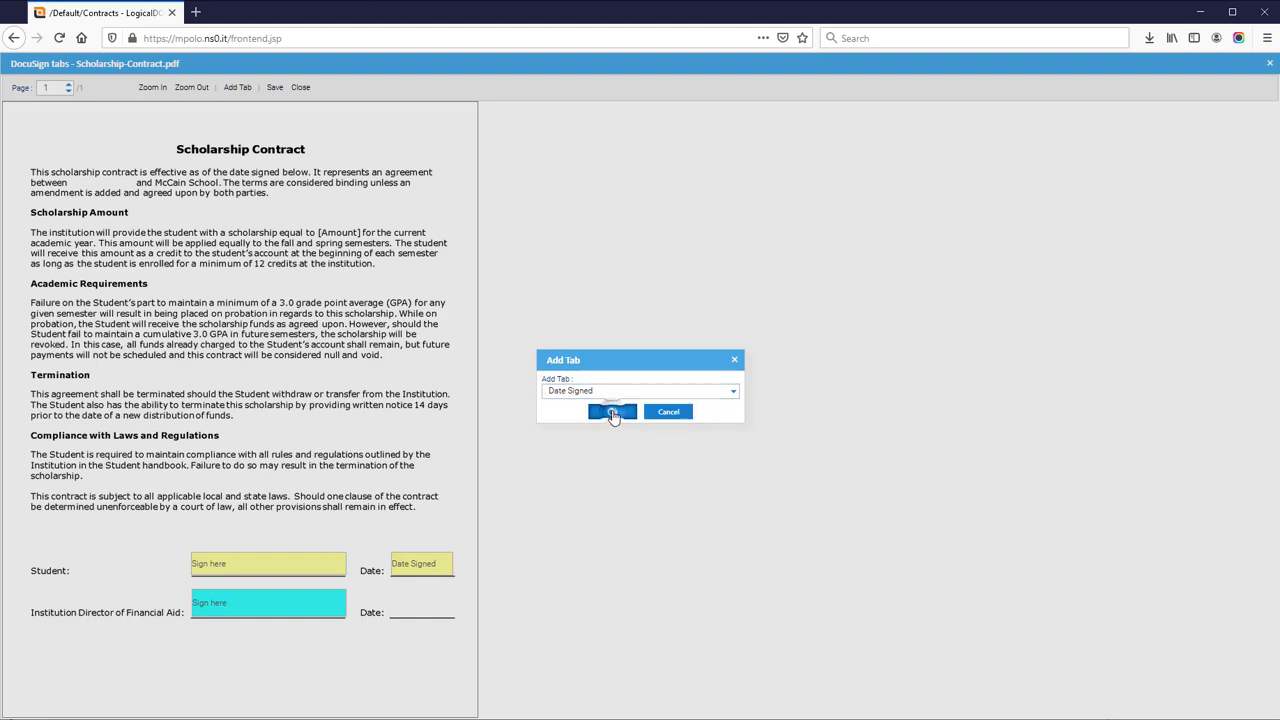
click(738, 421)
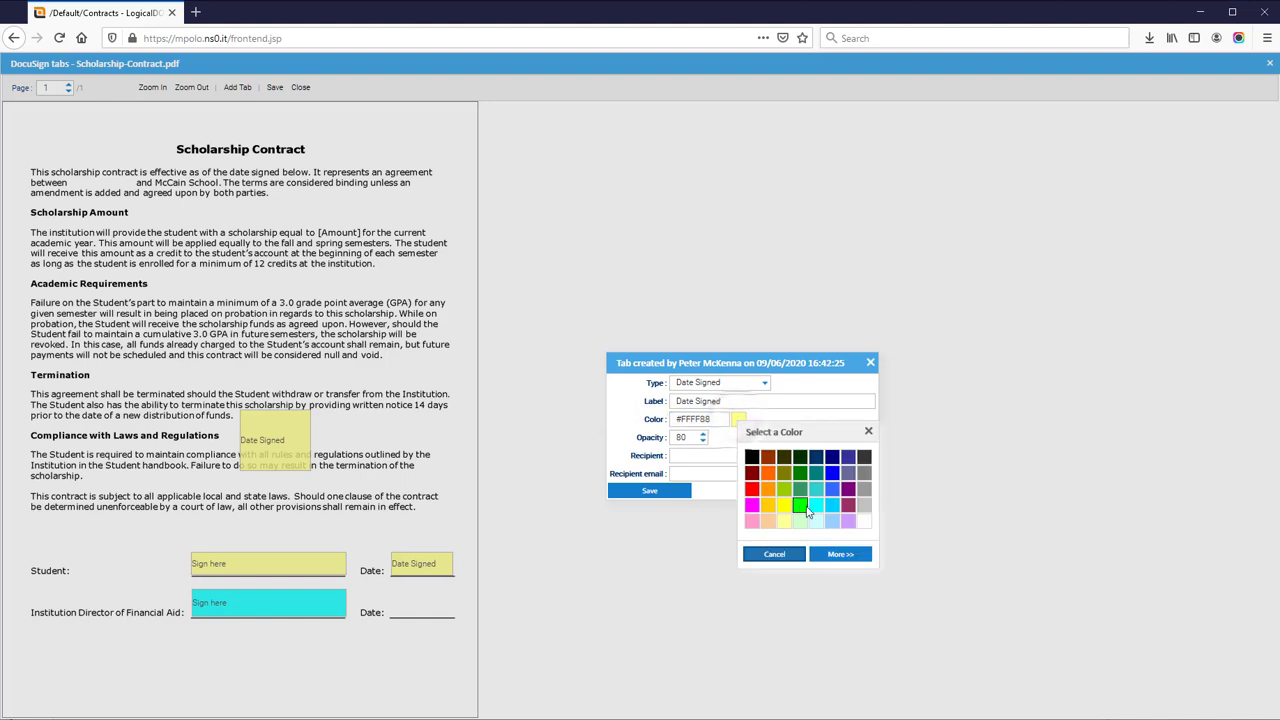
click(816, 504)
click(703, 472)
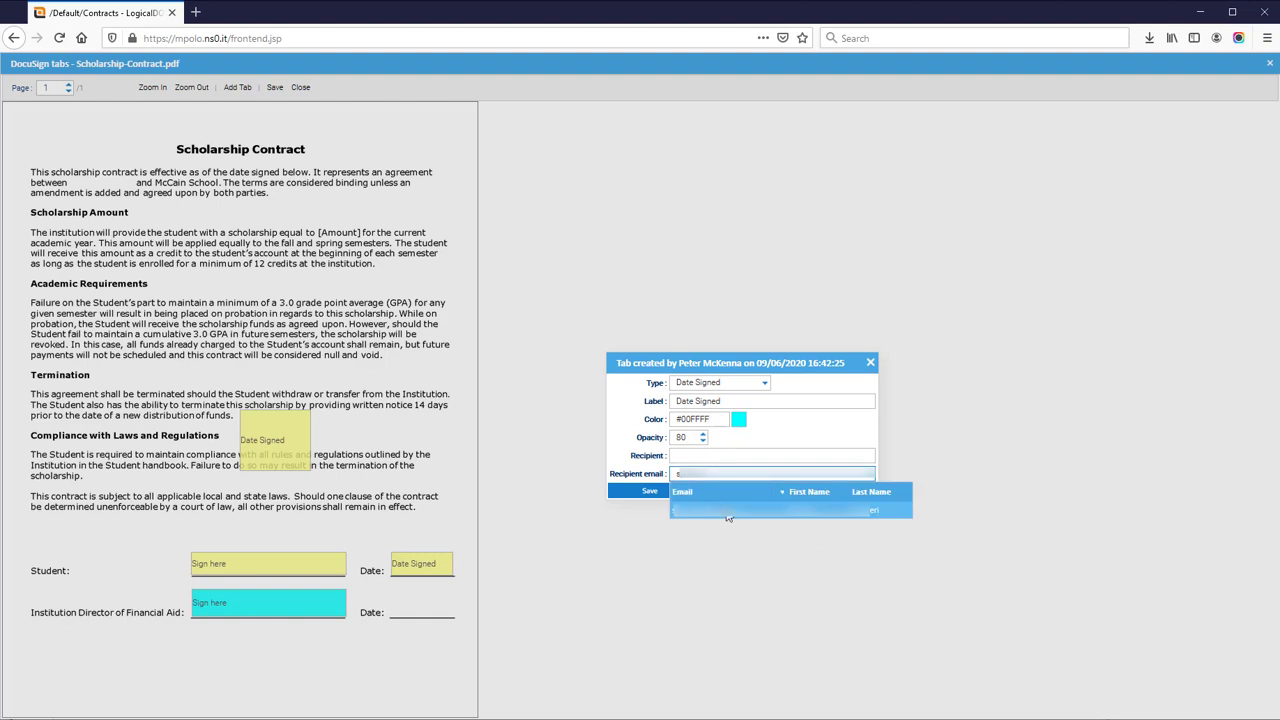
click(728, 510)
click(649, 490)
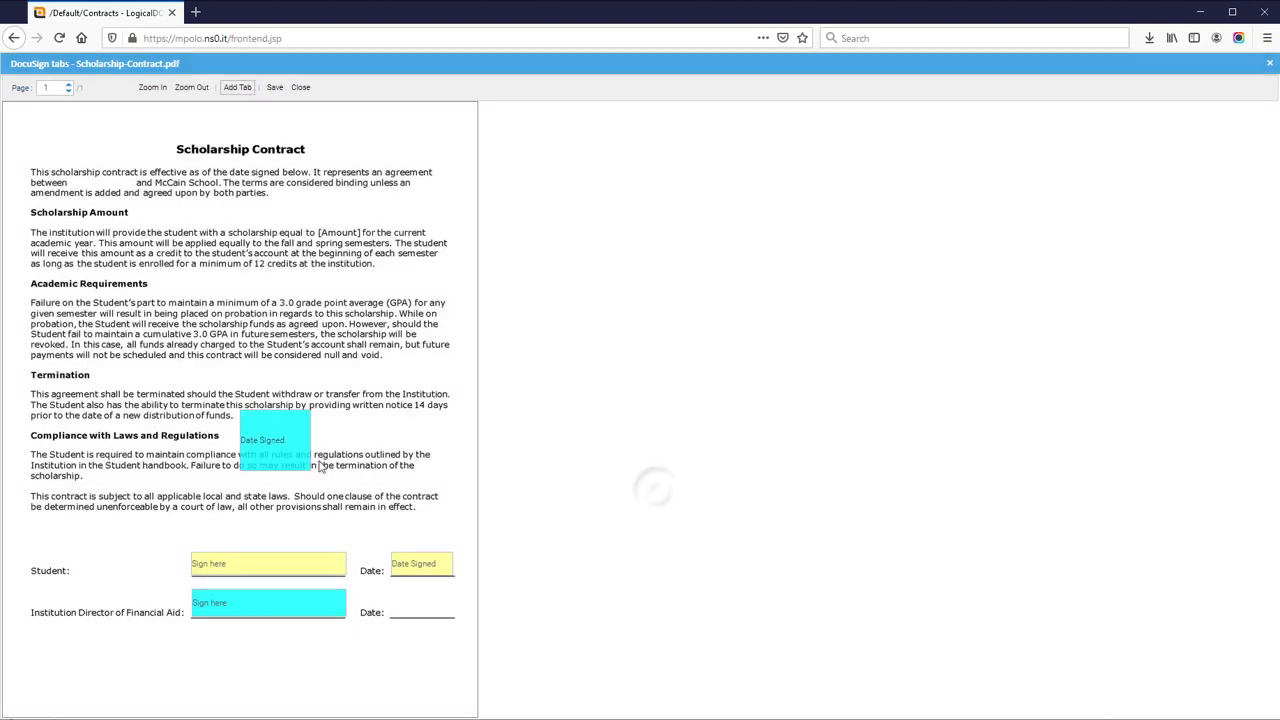
drag(310, 470, 390, 590)
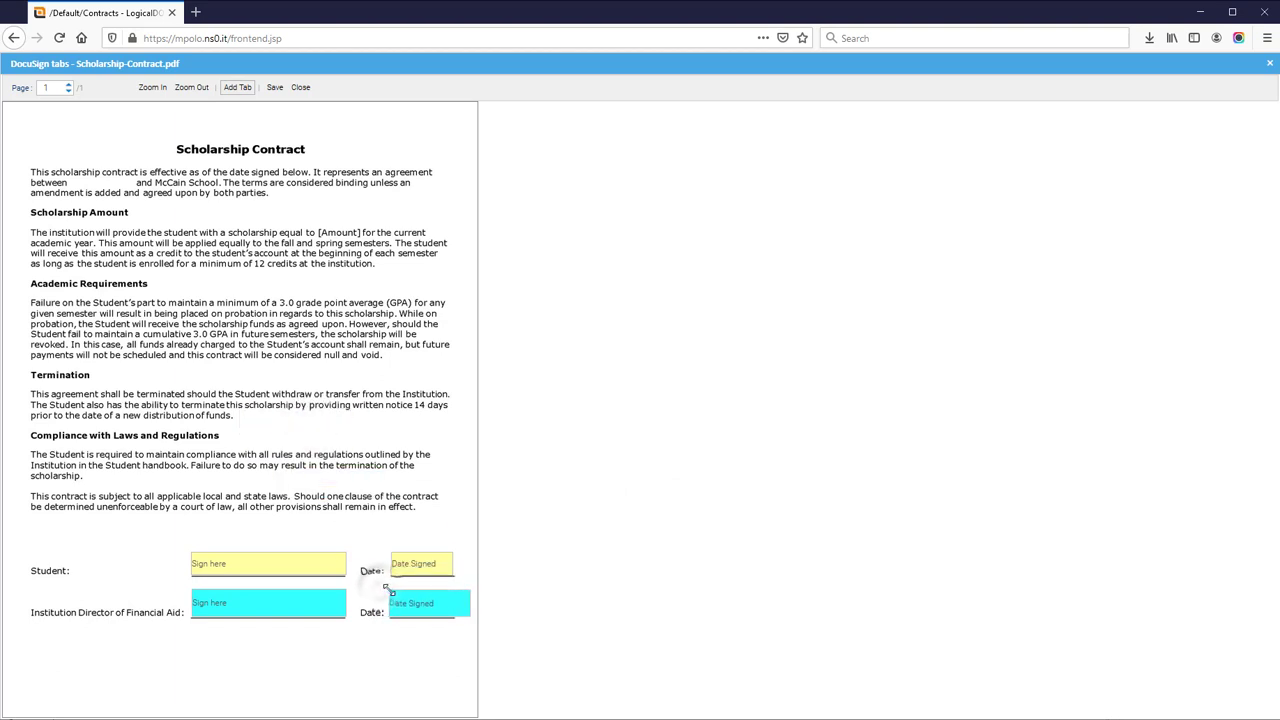
drag(468, 609, 458, 603)
Start a new tab with Full name as its type.
click(234, 88)
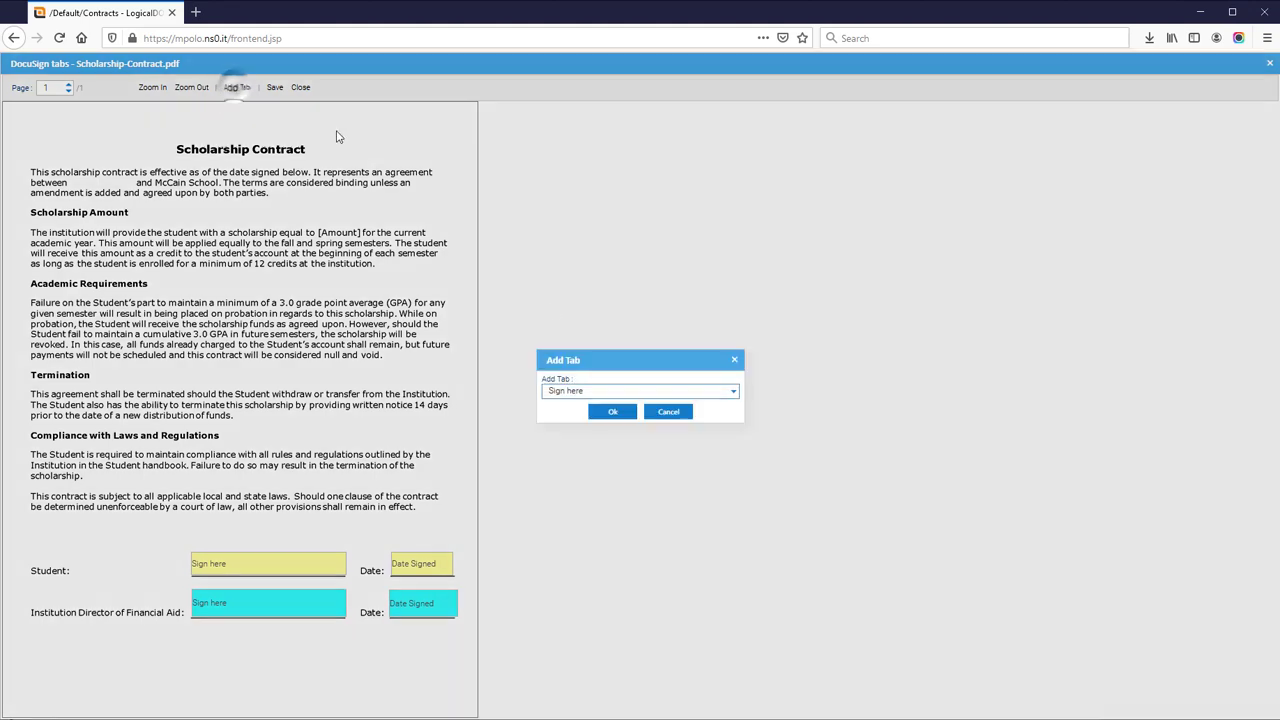
click(596, 392)
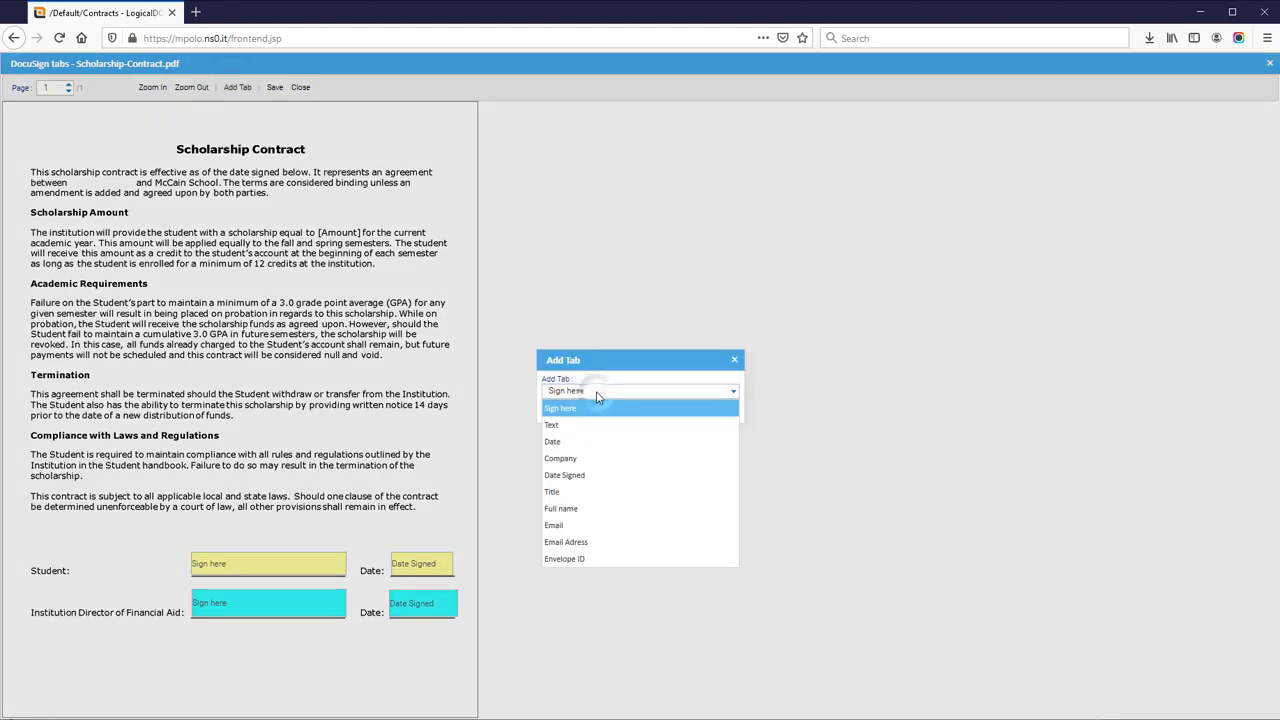
click(598, 510)
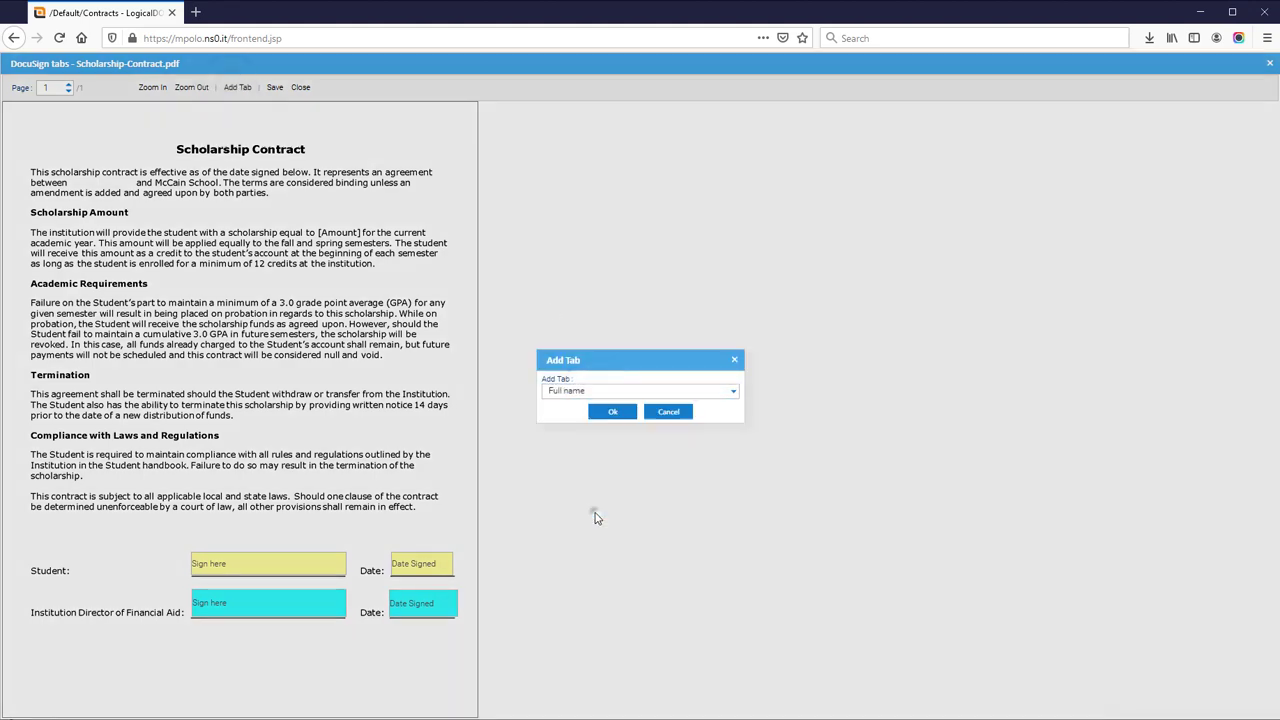
Assign the Full name tab to the recipient, place it after 'between', and save the Scholarship tabs.
click(612, 413)
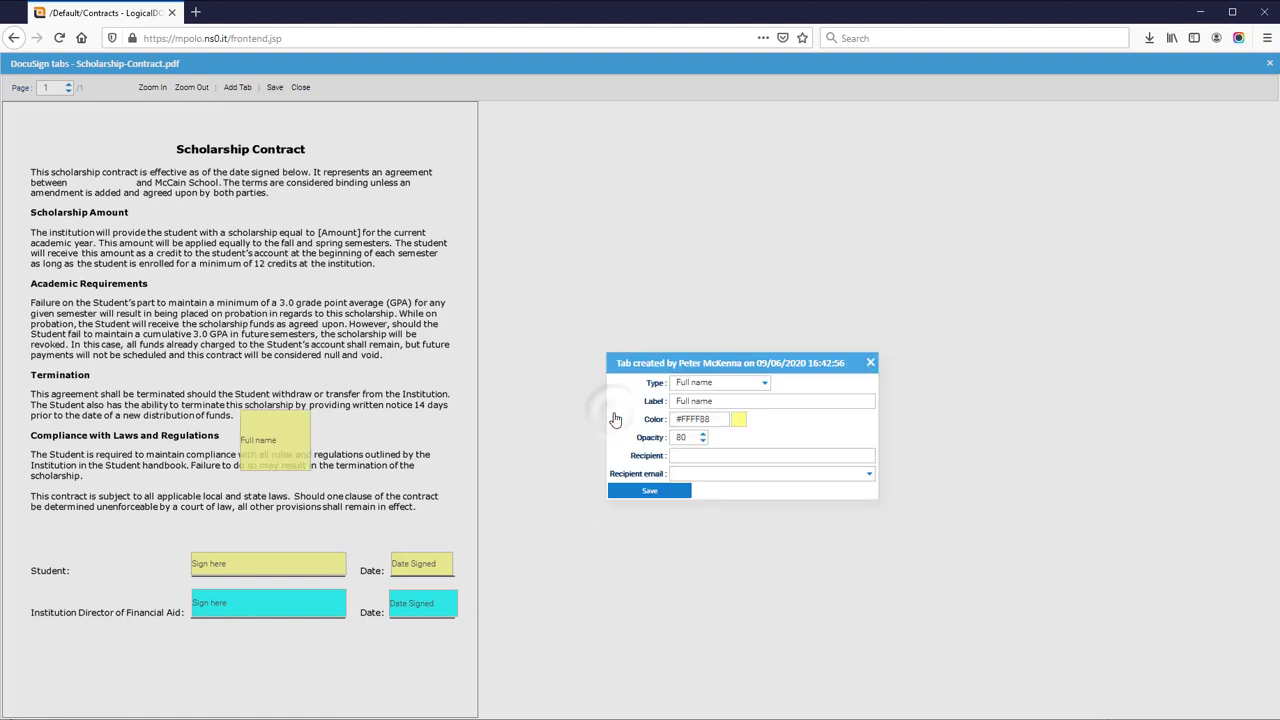
click(869, 476)
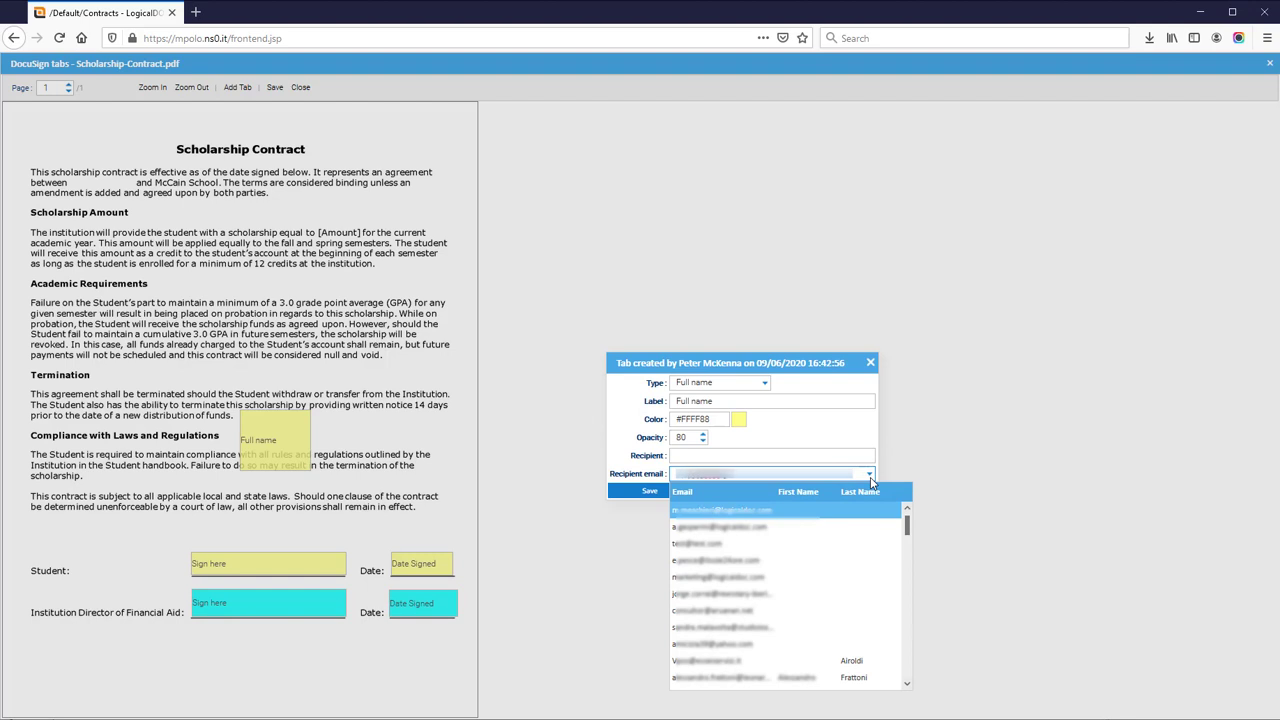
click(700, 456)
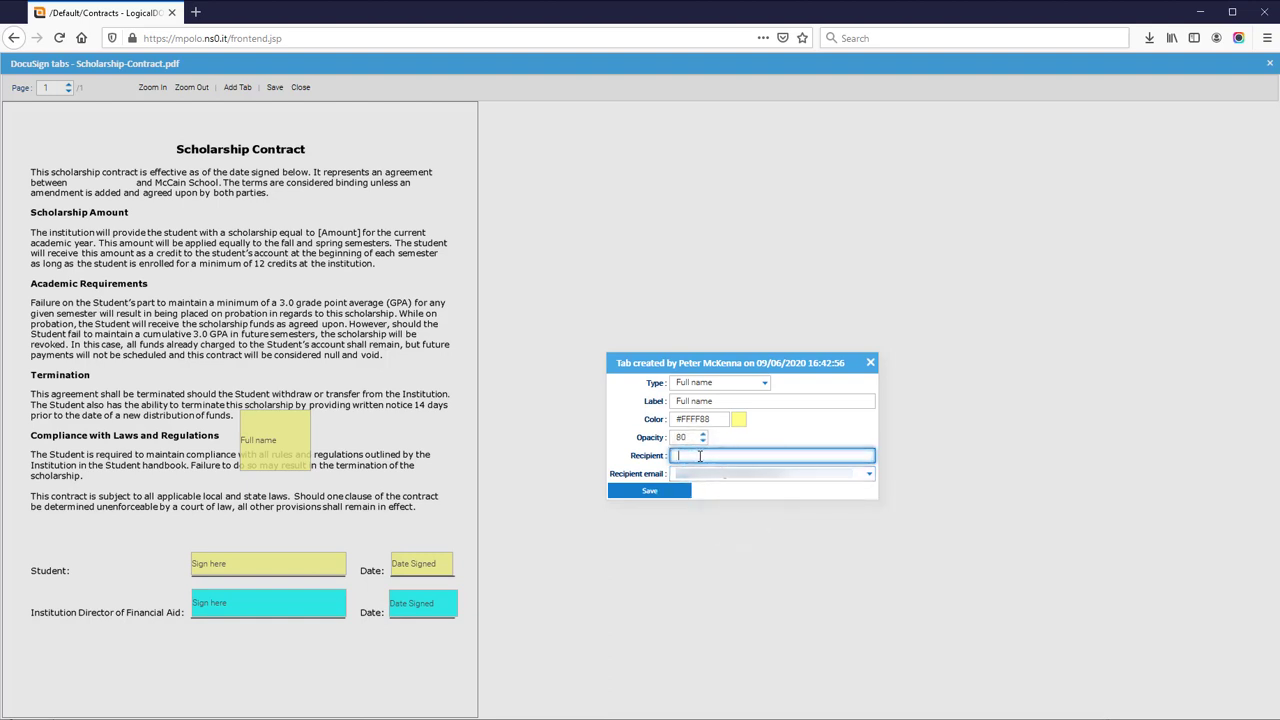
click(690, 473)
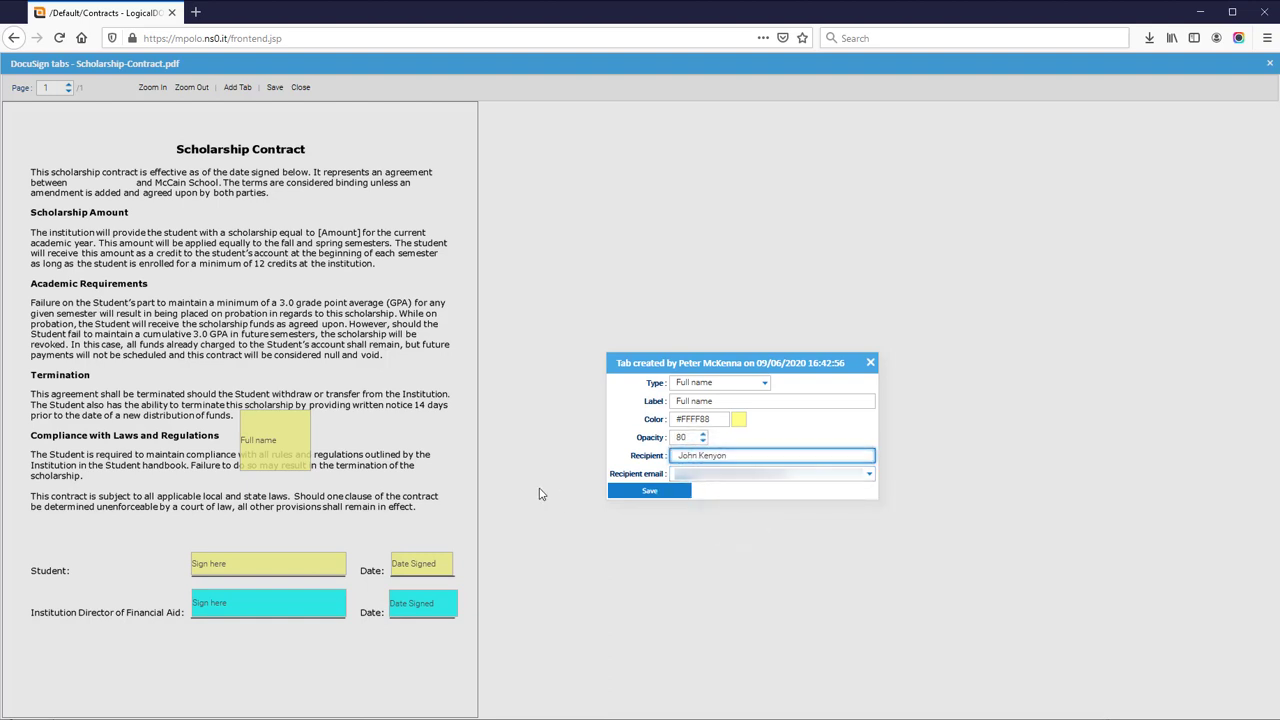
click(669, 491)
drag(270, 436, 139, 193)
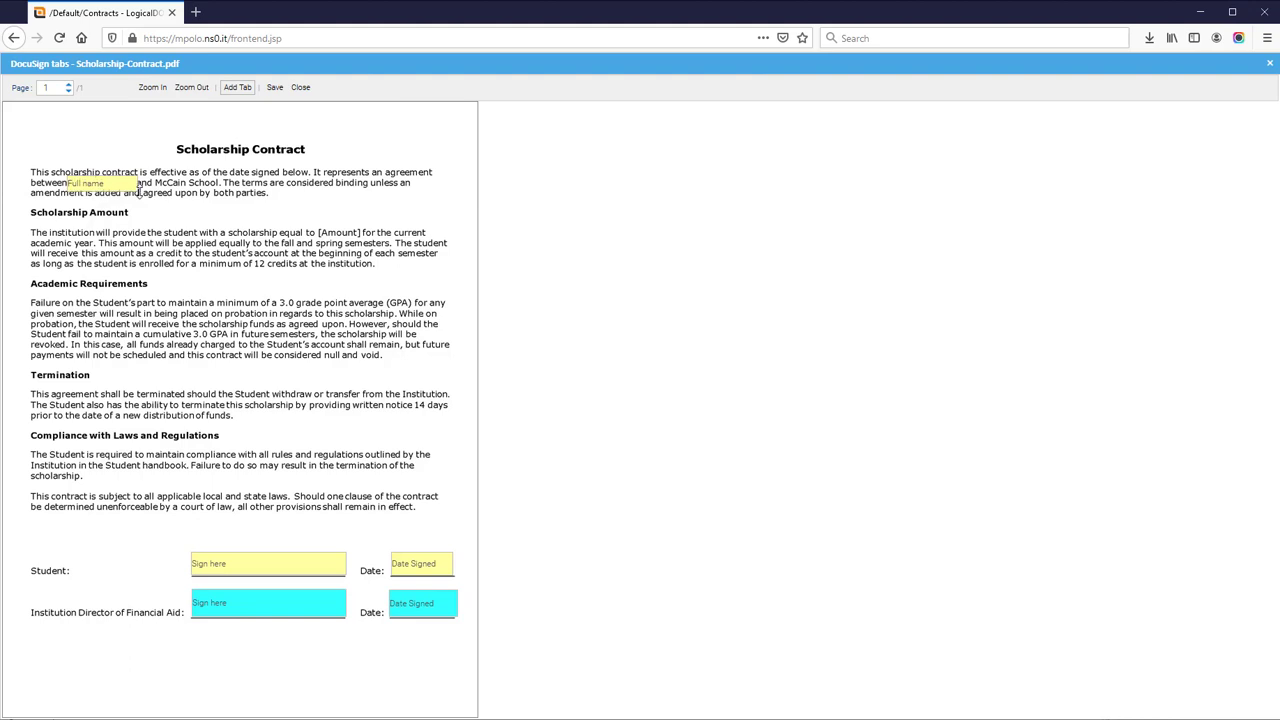
click(275, 88)
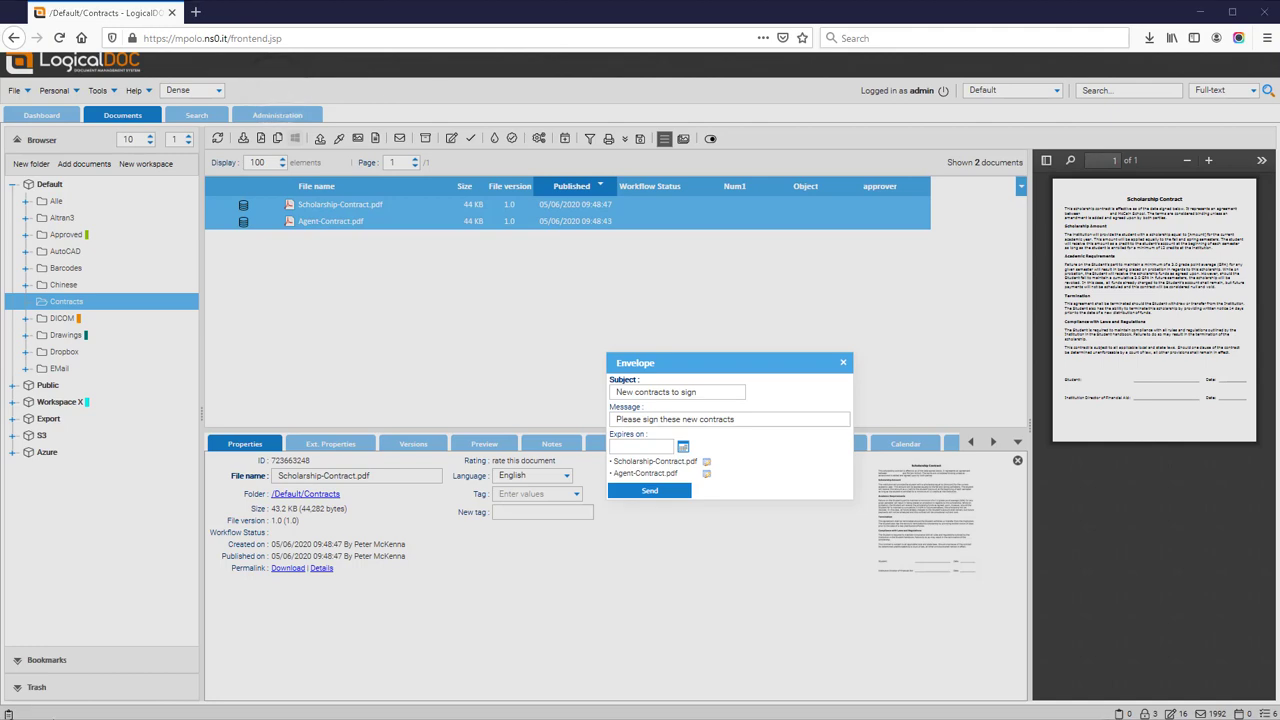
In Agent-Contract.pdf's tabs editor, place a recipient-assigned yellow Sign here tab under Client.
click(707, 476)
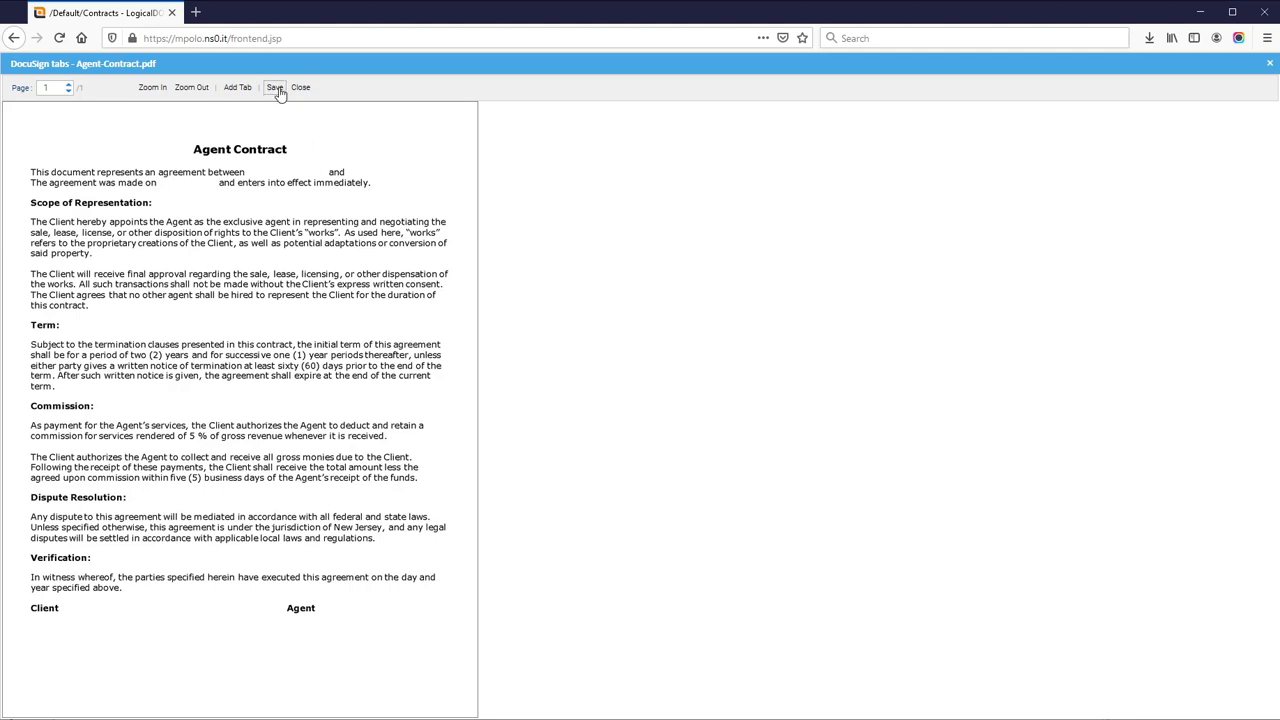
click(237, 87)
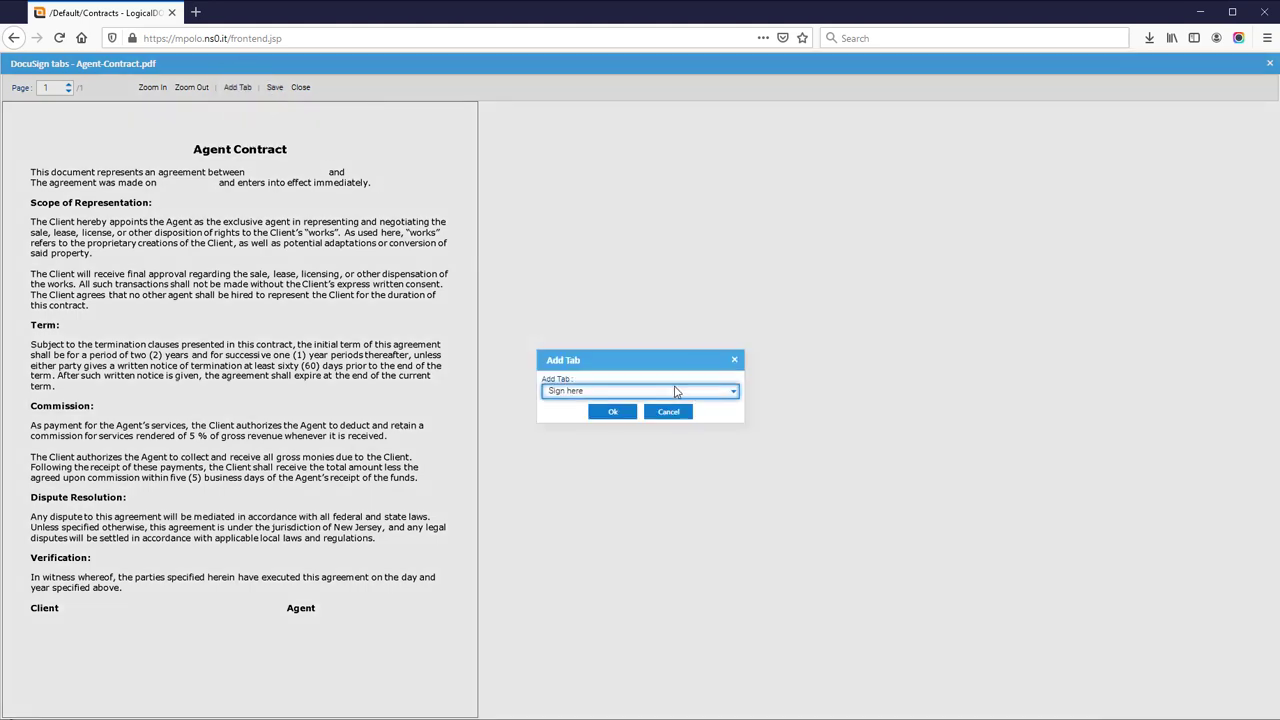
click(612, 411)
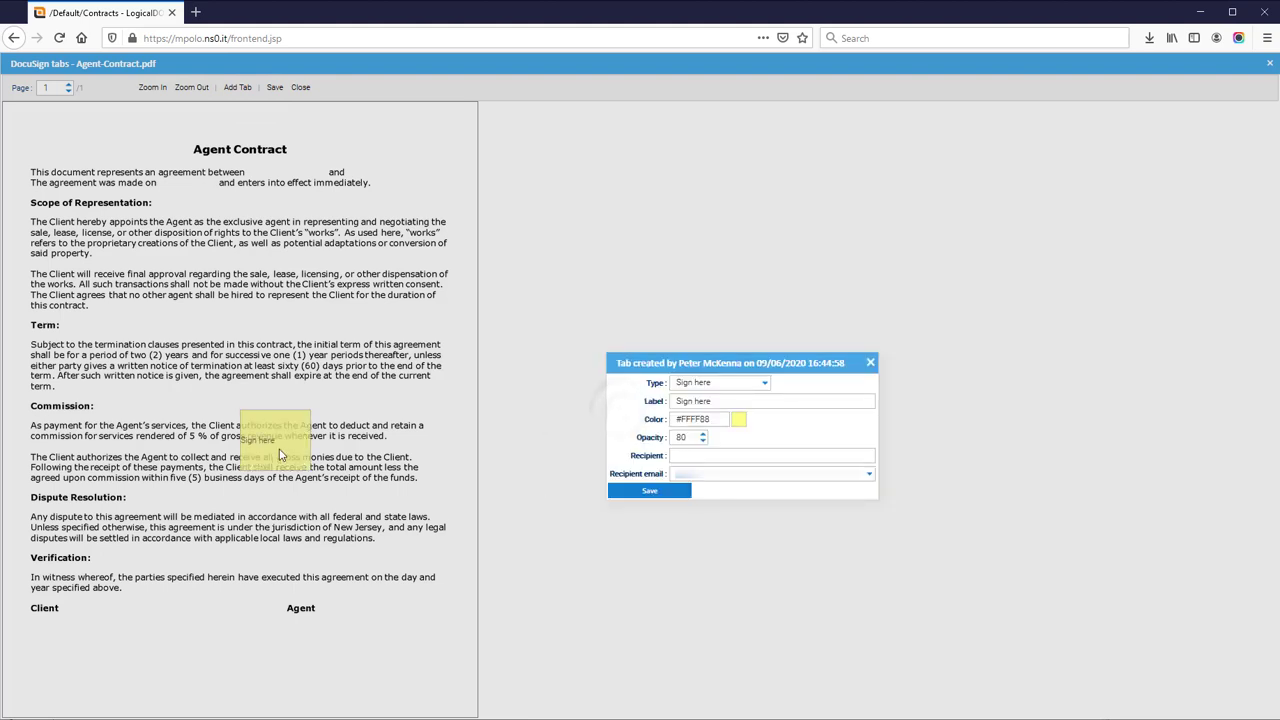
click(866, 474)
click(758, 512)
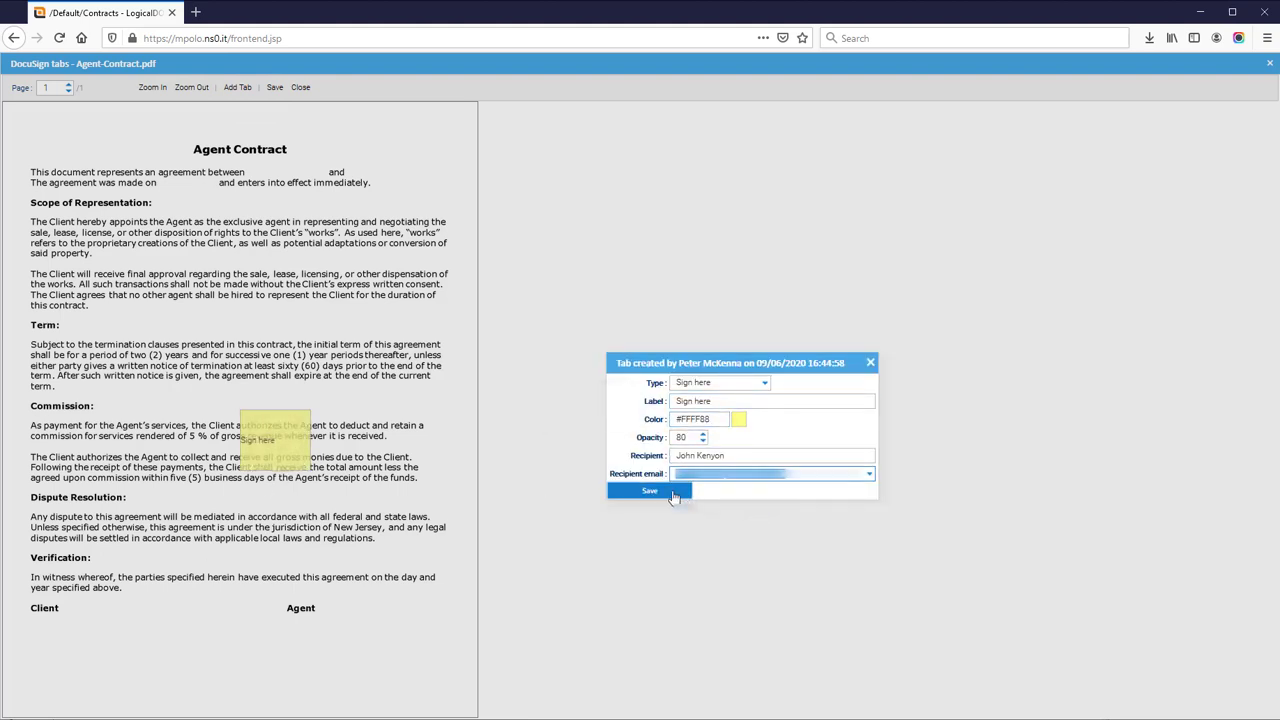
click(674, 497)
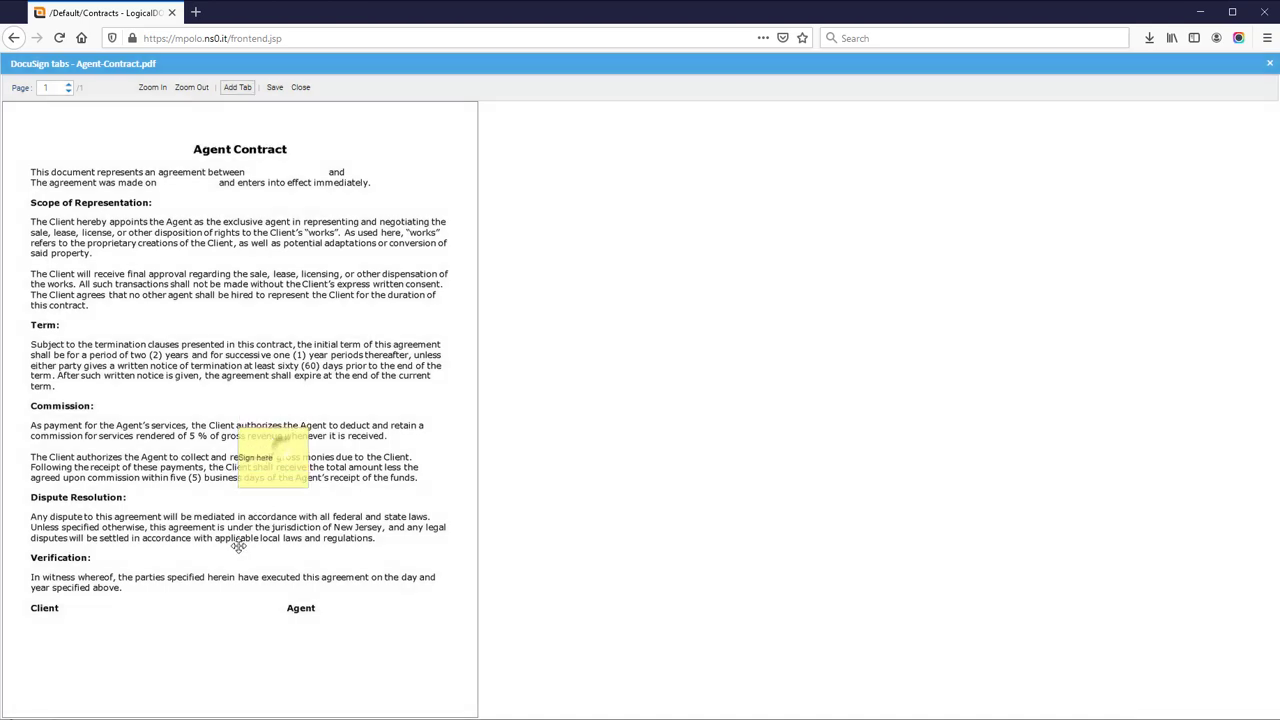
drag(284, 448, 109, 647)
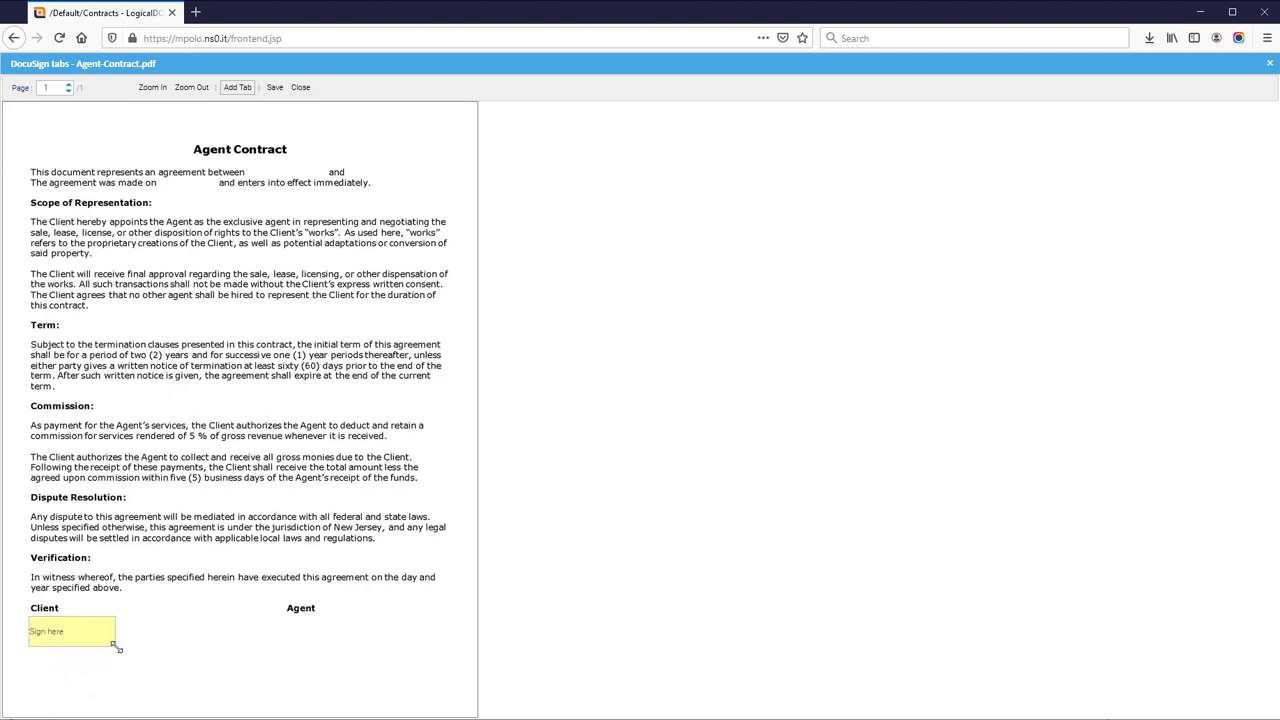
click(240, 88)
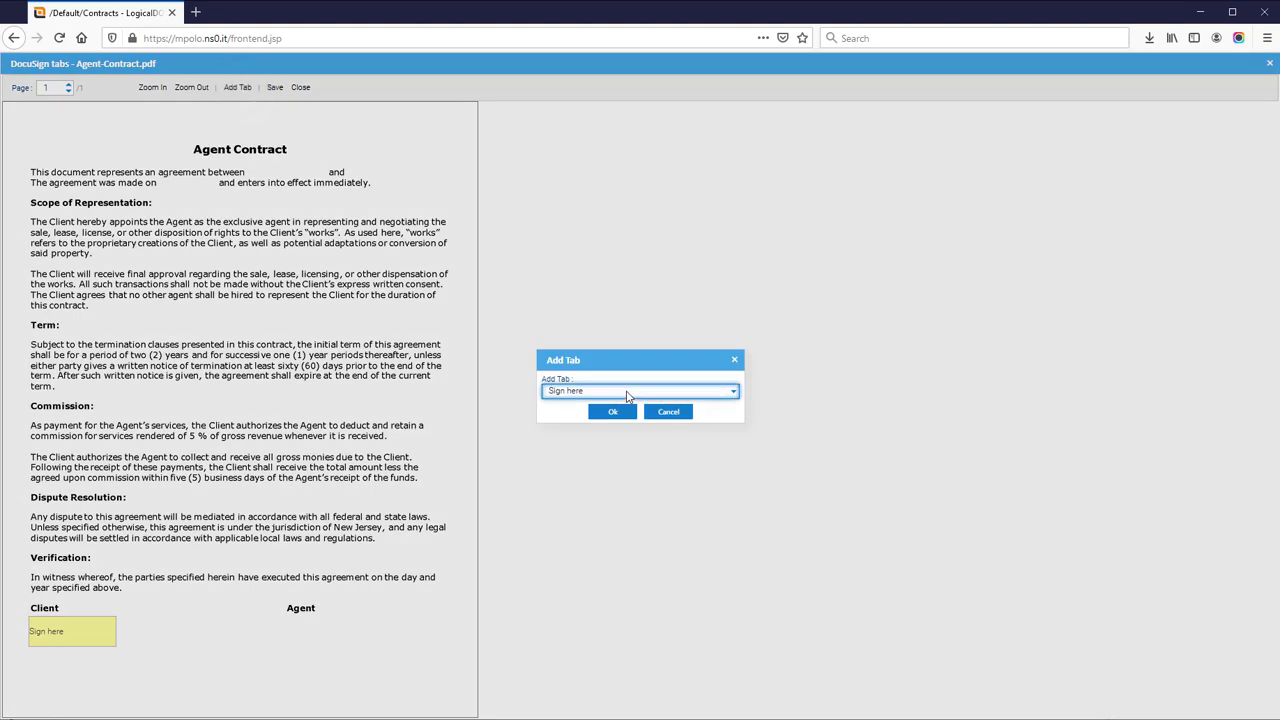
Add a cyan Sign here tab under the Agent signature line.
click(614, 411)
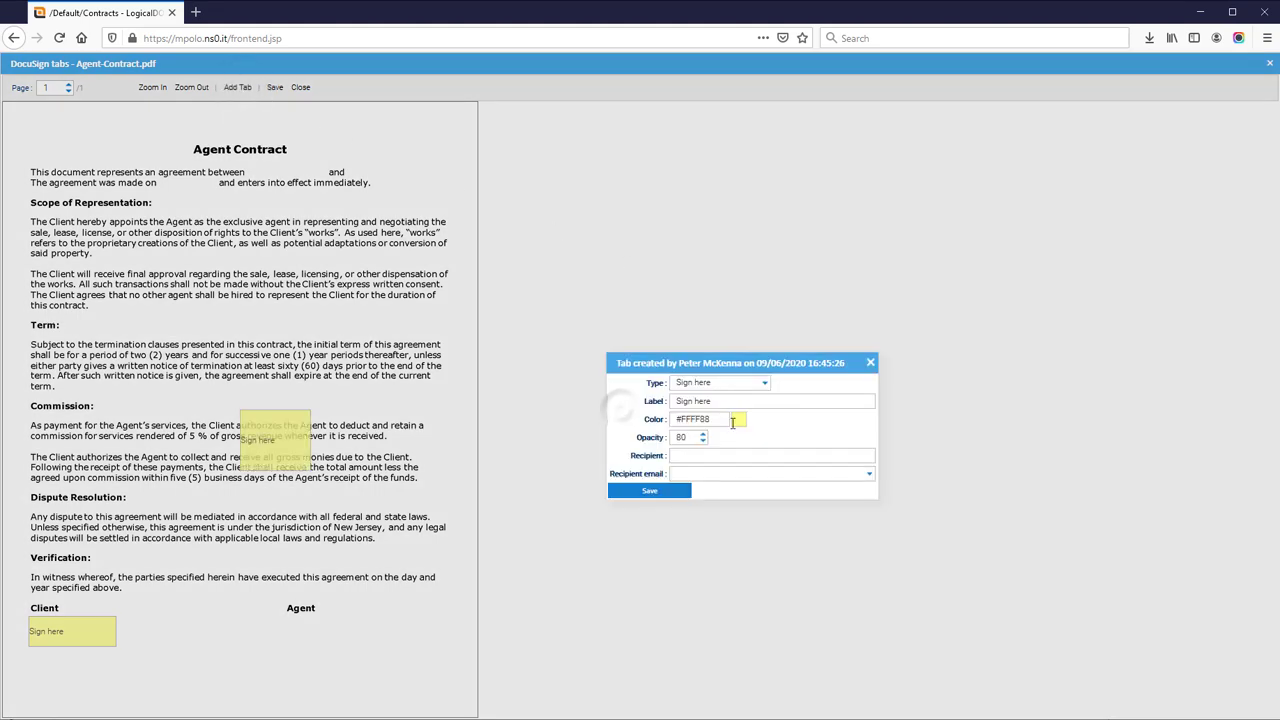
click(735, 419)
click(817, 505)
click(649, 490)
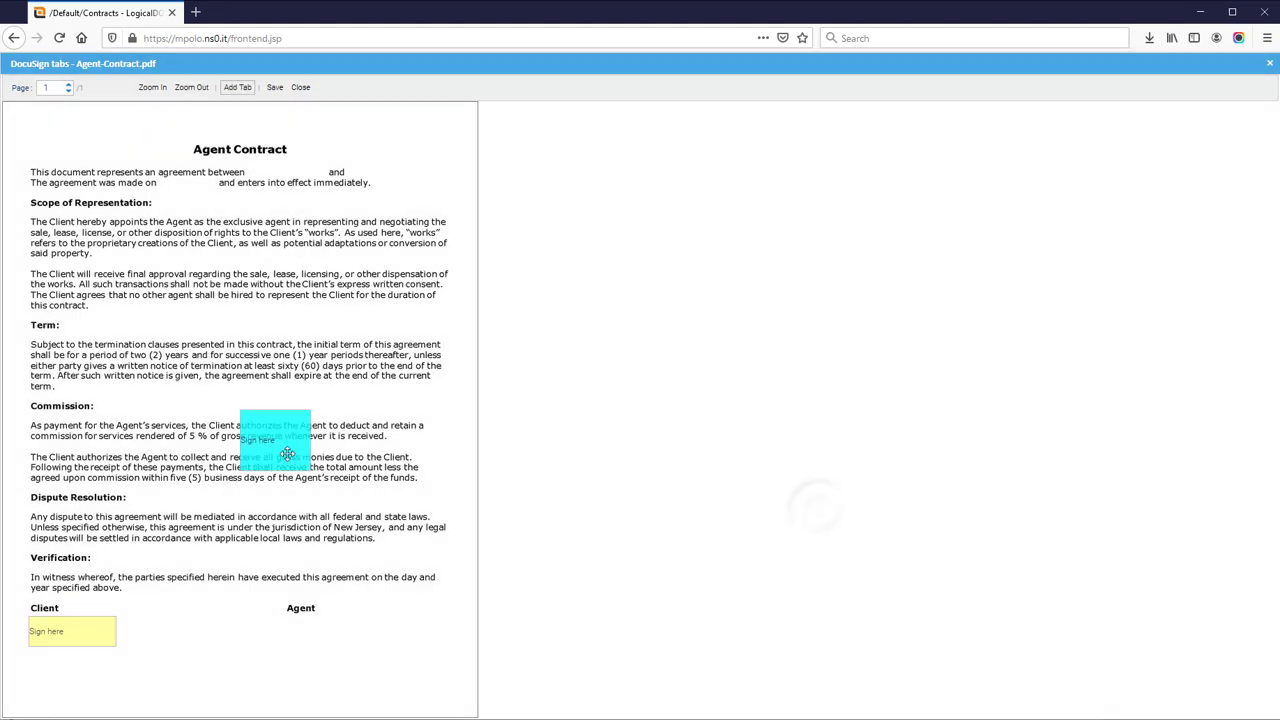
drag(310, 650, 406, 646)
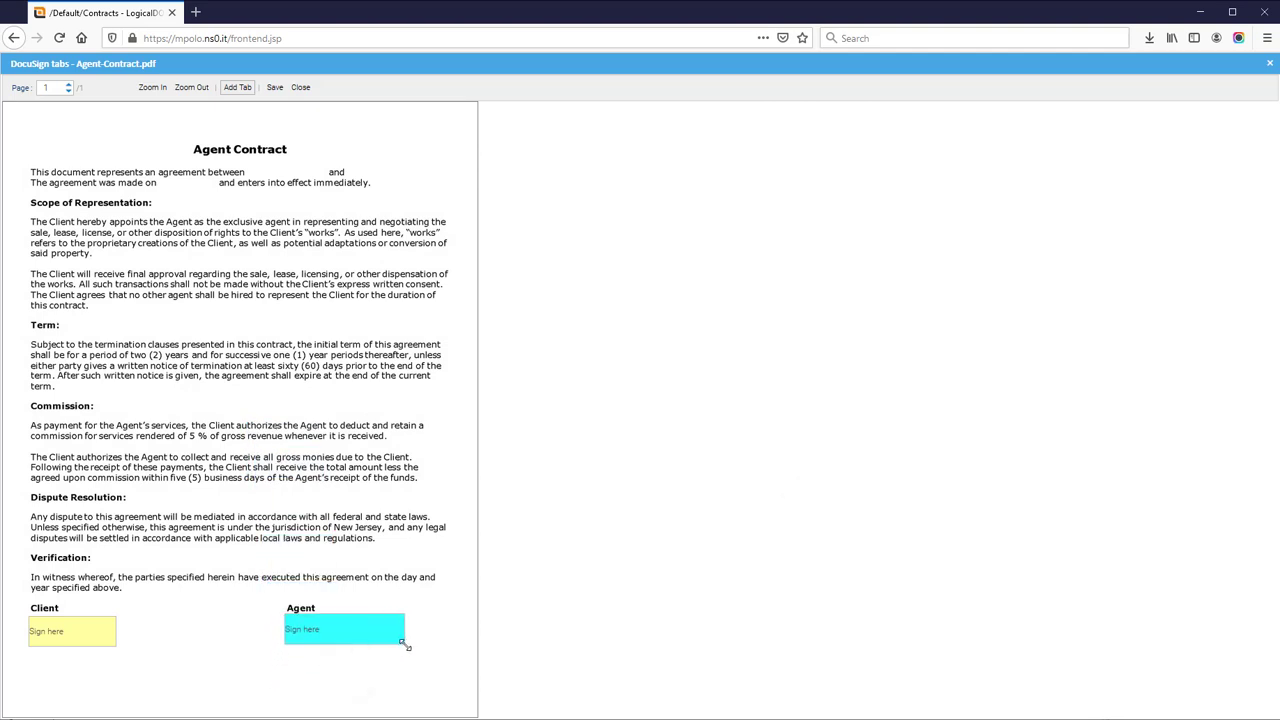
Add a Full name tab into the blank after 'between'.
click(235, 88)
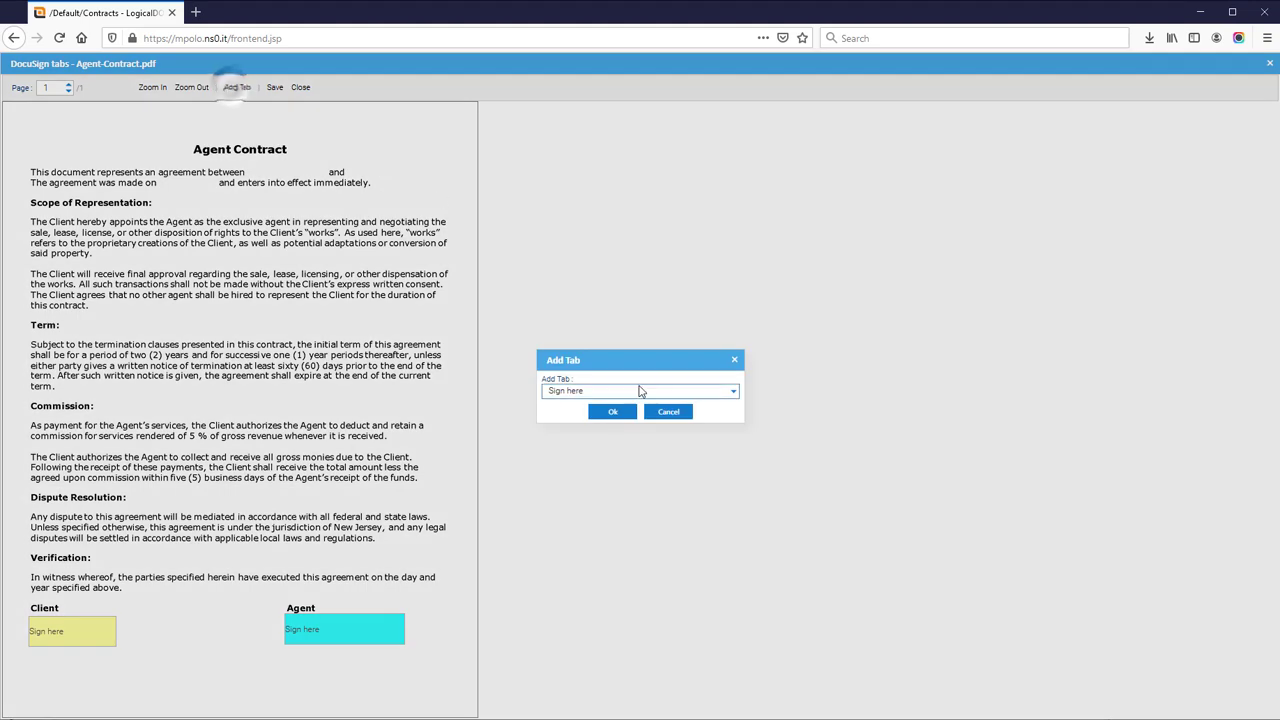
click(646, 391)
click(603, 518)
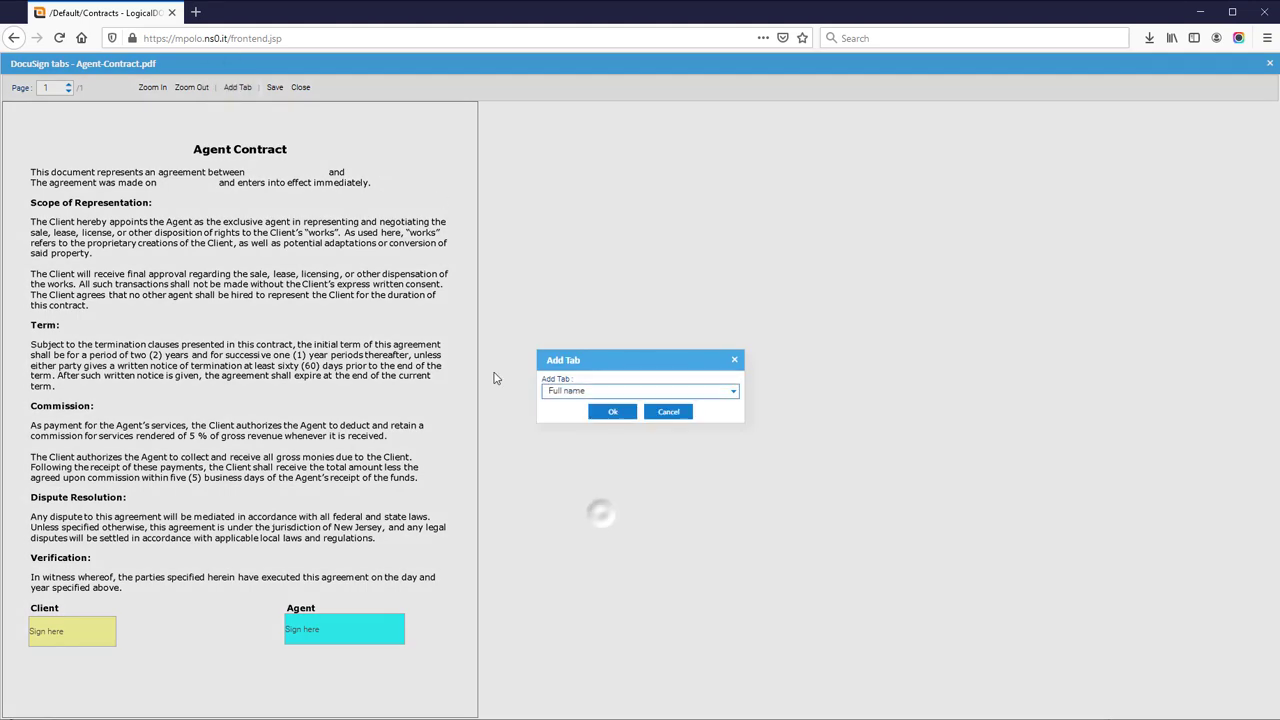
click(613, 413)
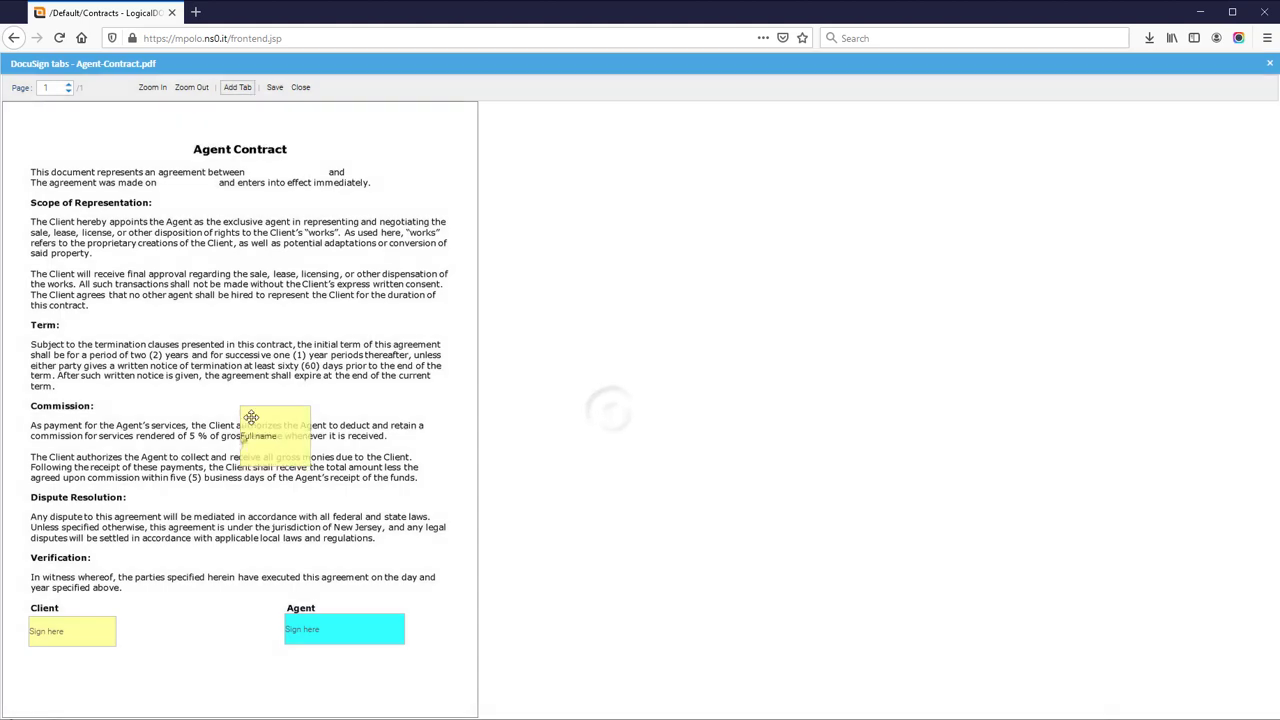
drag(304, 149, 307, 164)
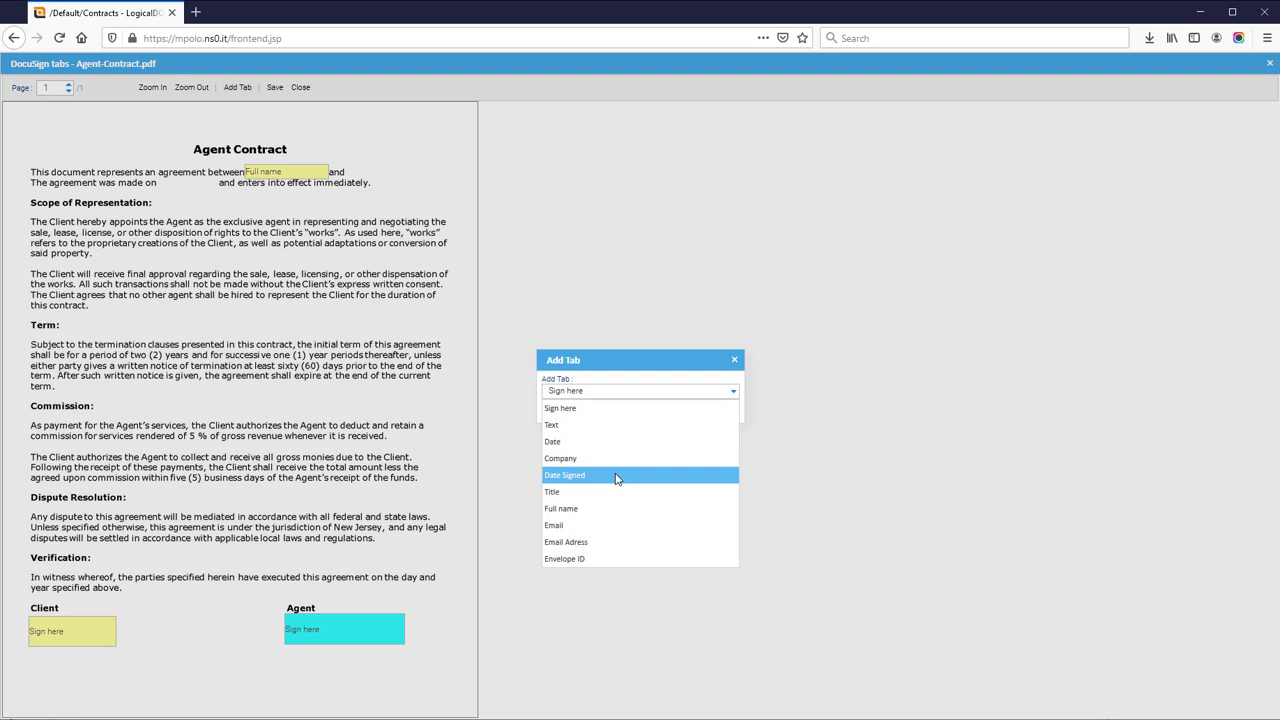
Add a Date Signed tab and shrink it to fit after 'made on'.
click(616, 475)
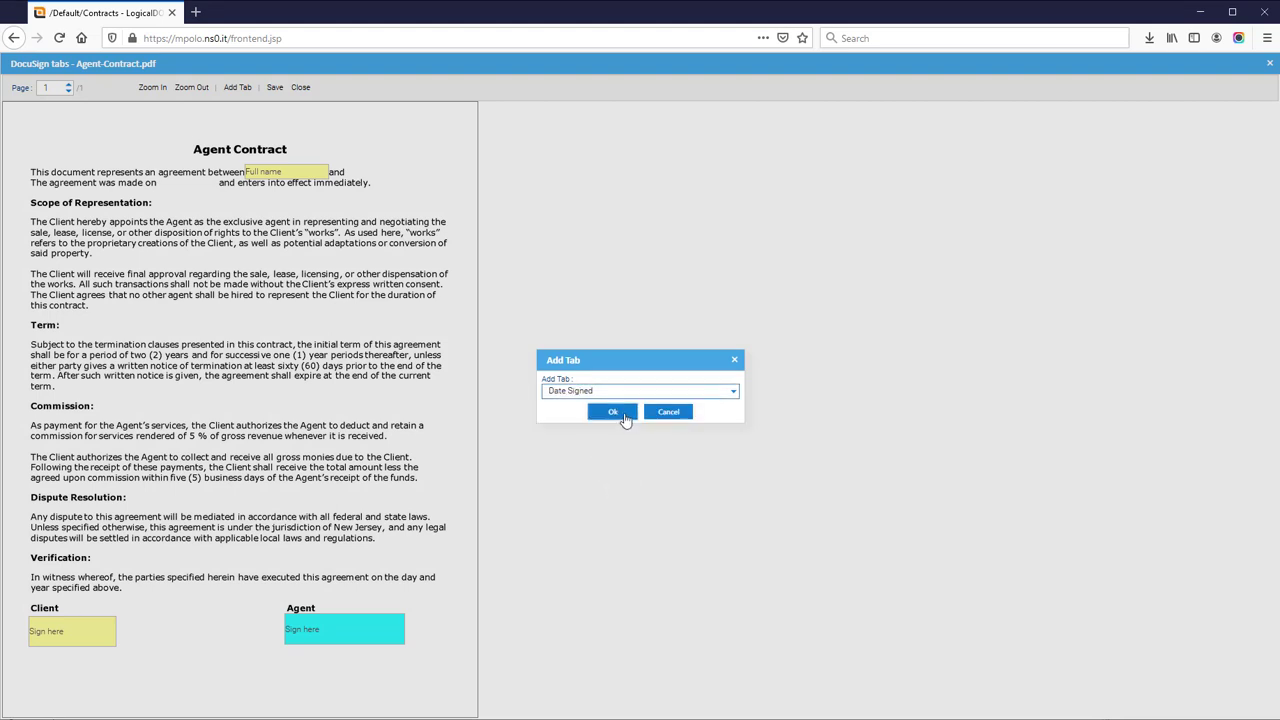
click(610, 410)
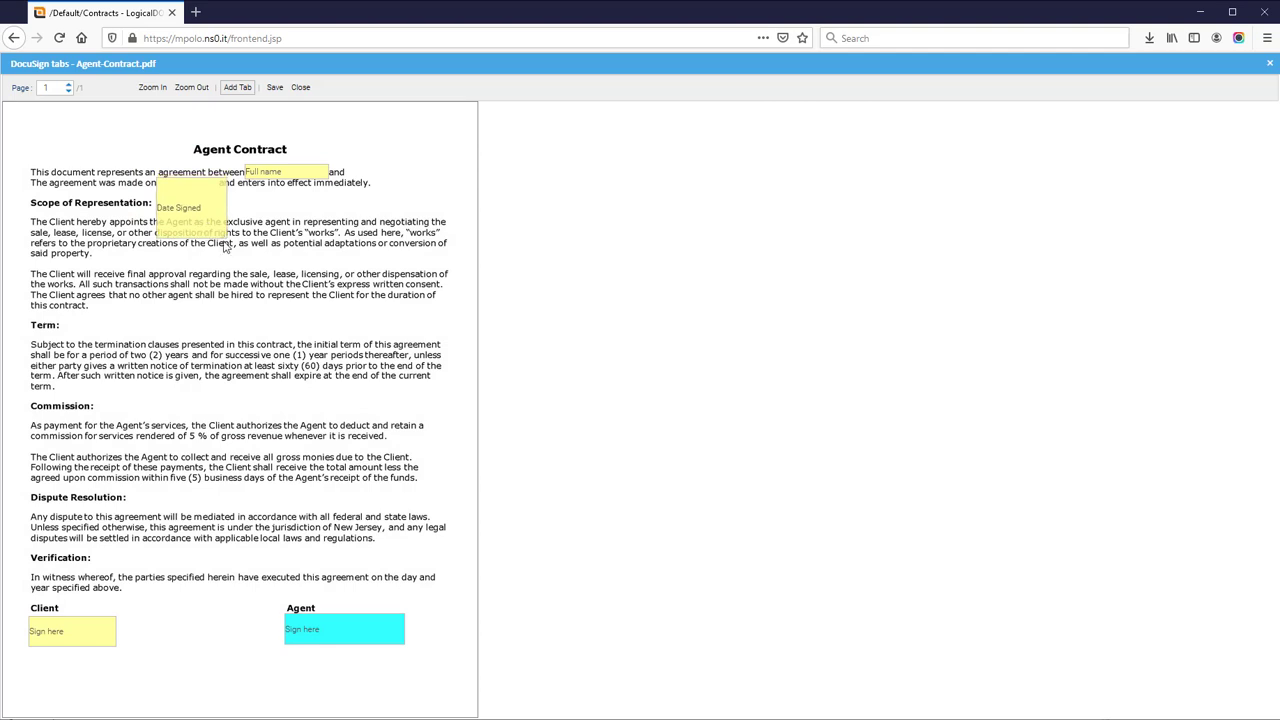
drag(222, 235, 221, 191)
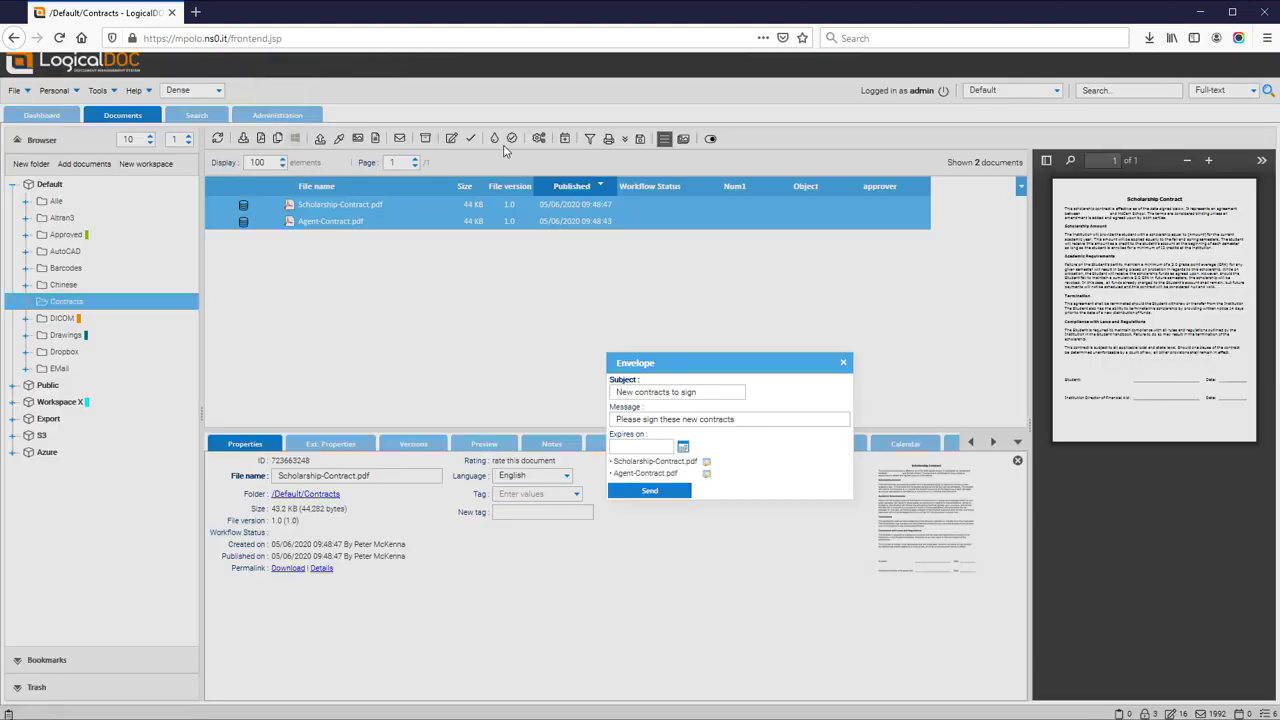
Send the envelope with the Scholarship and Agent contracts and dismiss the 'Sent envelope' note.
click(675, 497)
click(675, 498)
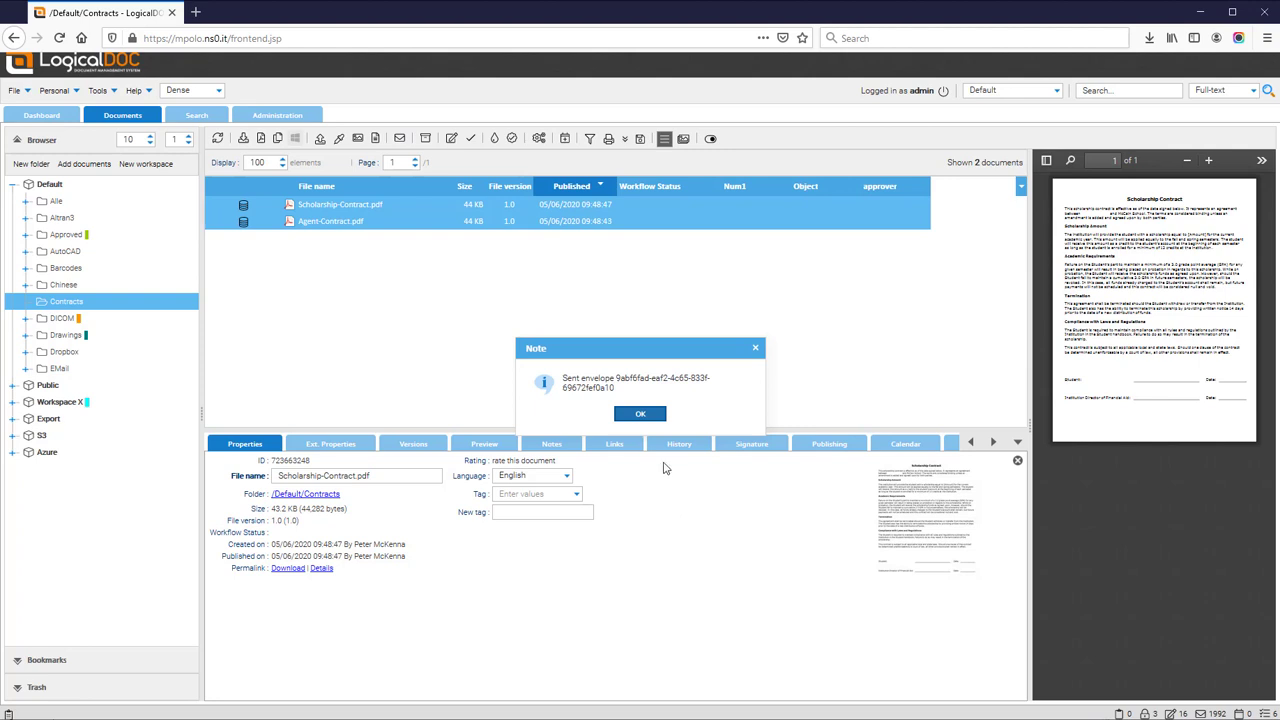
click(639, 415)
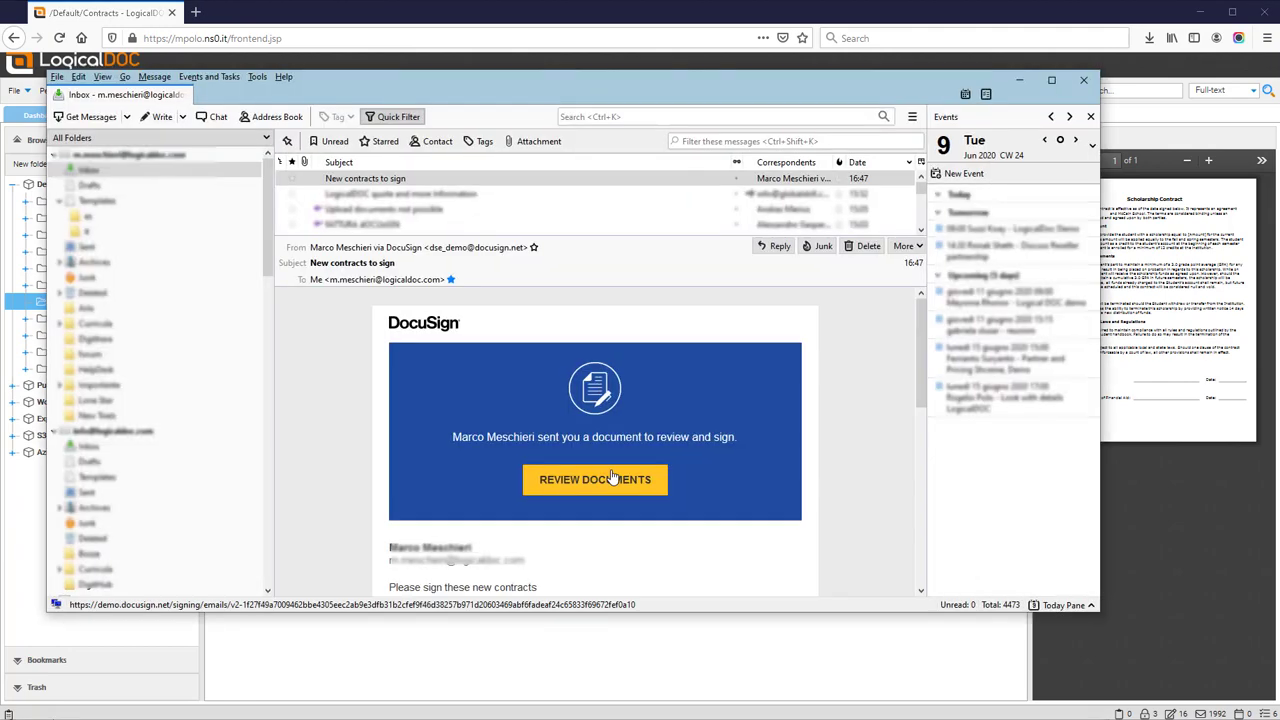
Open the contracts from the 'New contracts to sign' email using REVIEW DOCUMENTS.
click(510, 477)
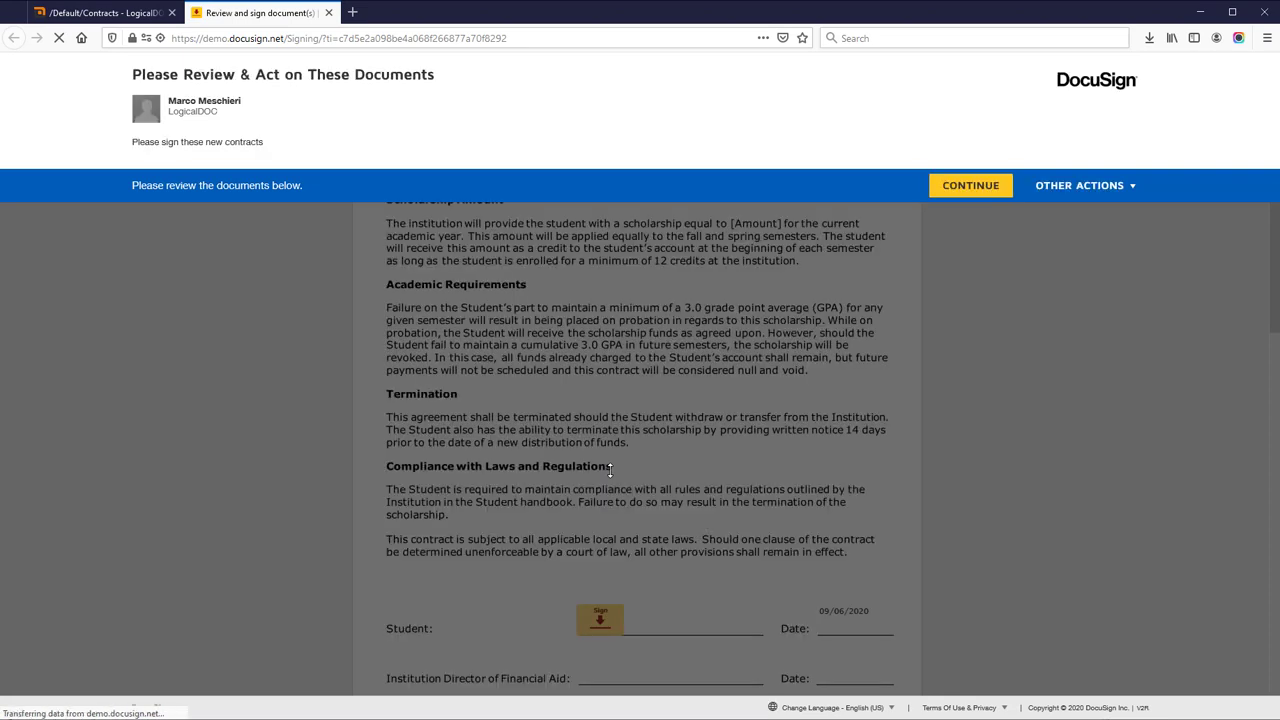
Apply the saved signature to the Scholarship Contract's Student line.
click(994, 188)
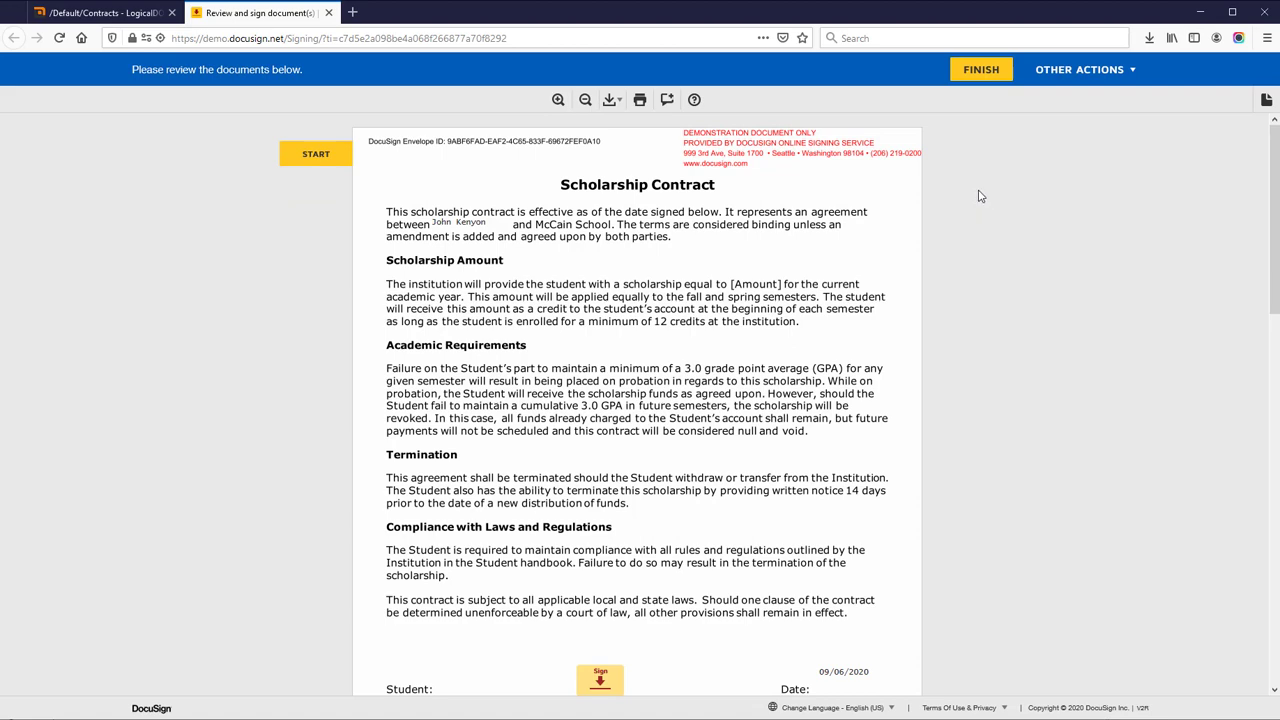
scroll(972, 578, down, 3)
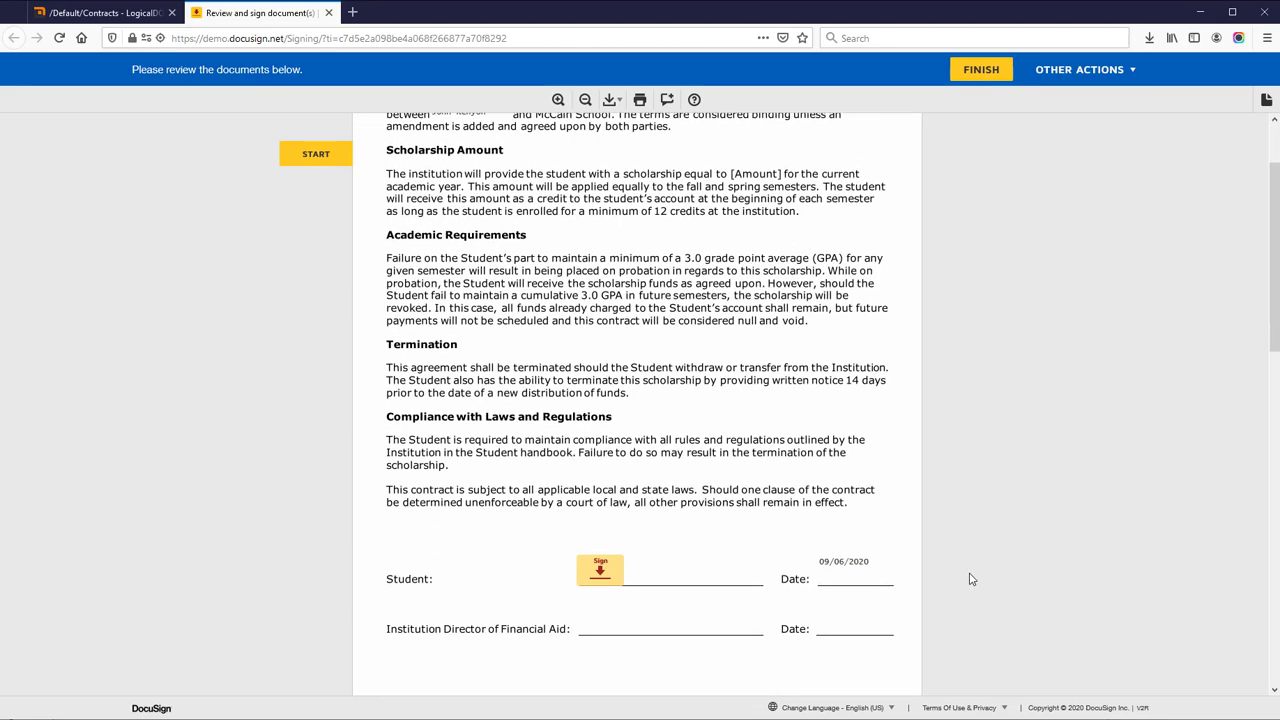
click(600, 556)
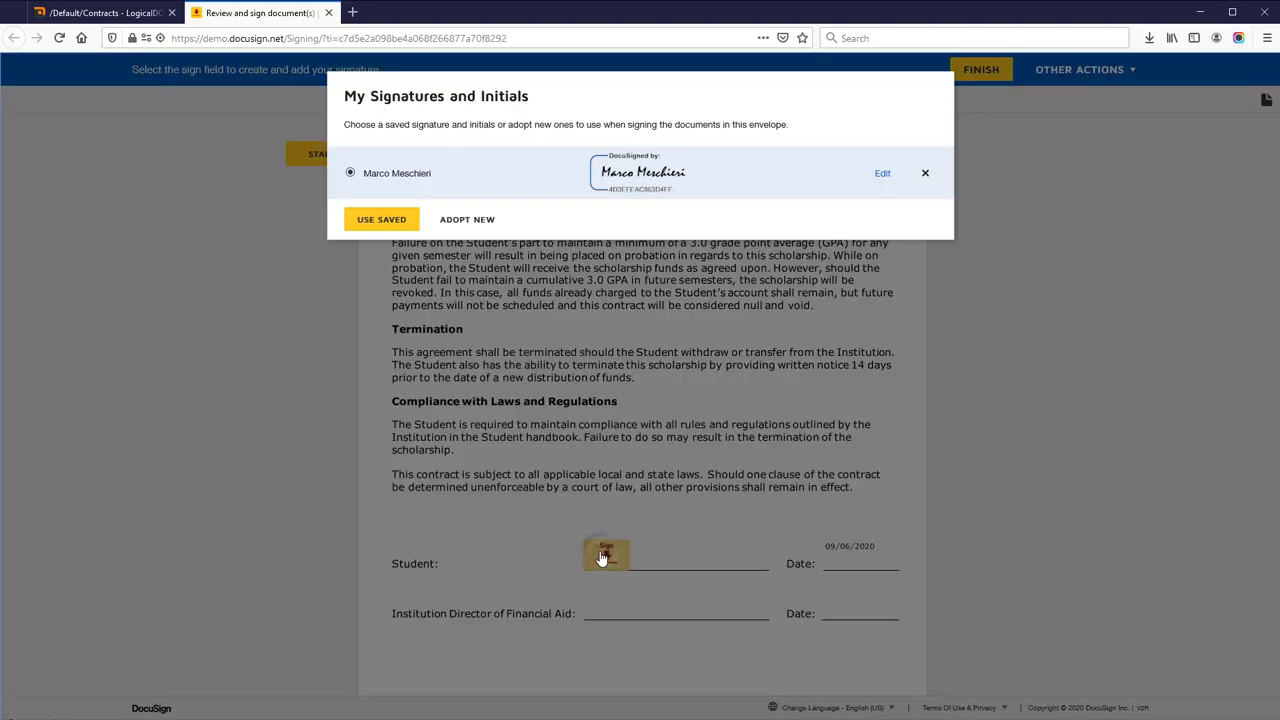
click(398, 229)
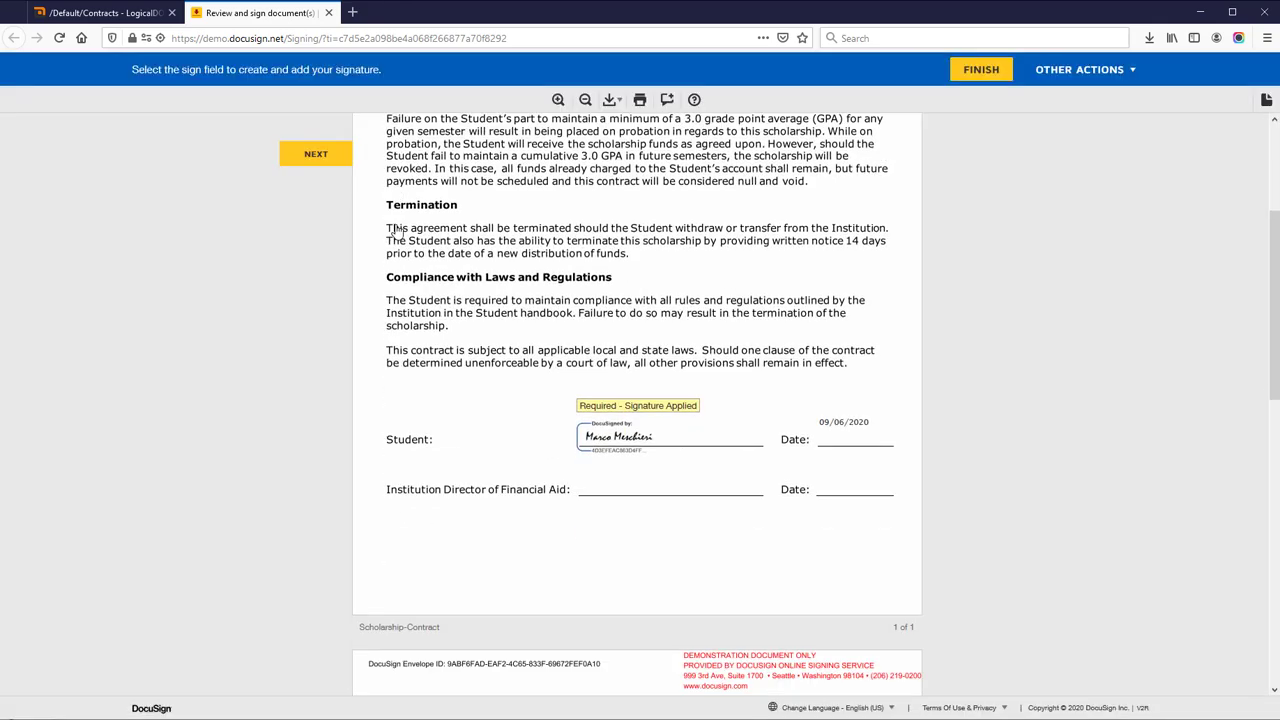
Sign the Agent Contract's Client line with the saved signature and finish signing.
click(651, 621)
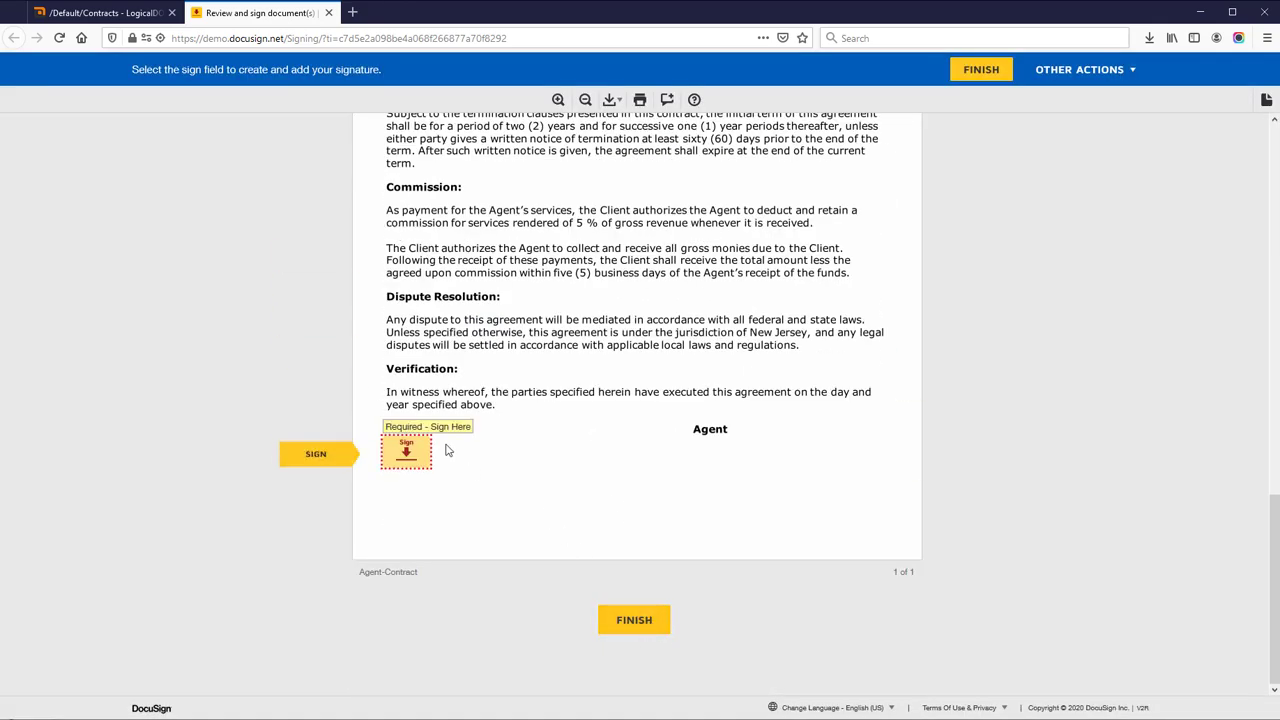
click(406, 452)
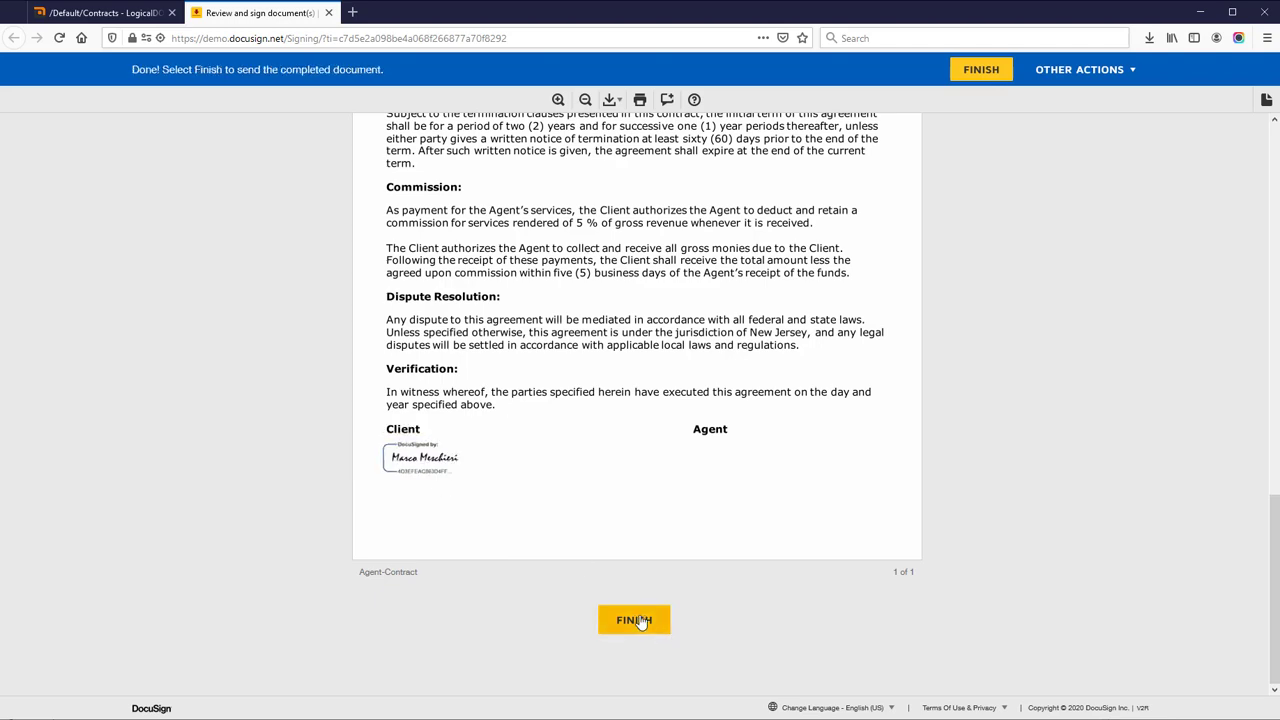
click(640, 619)
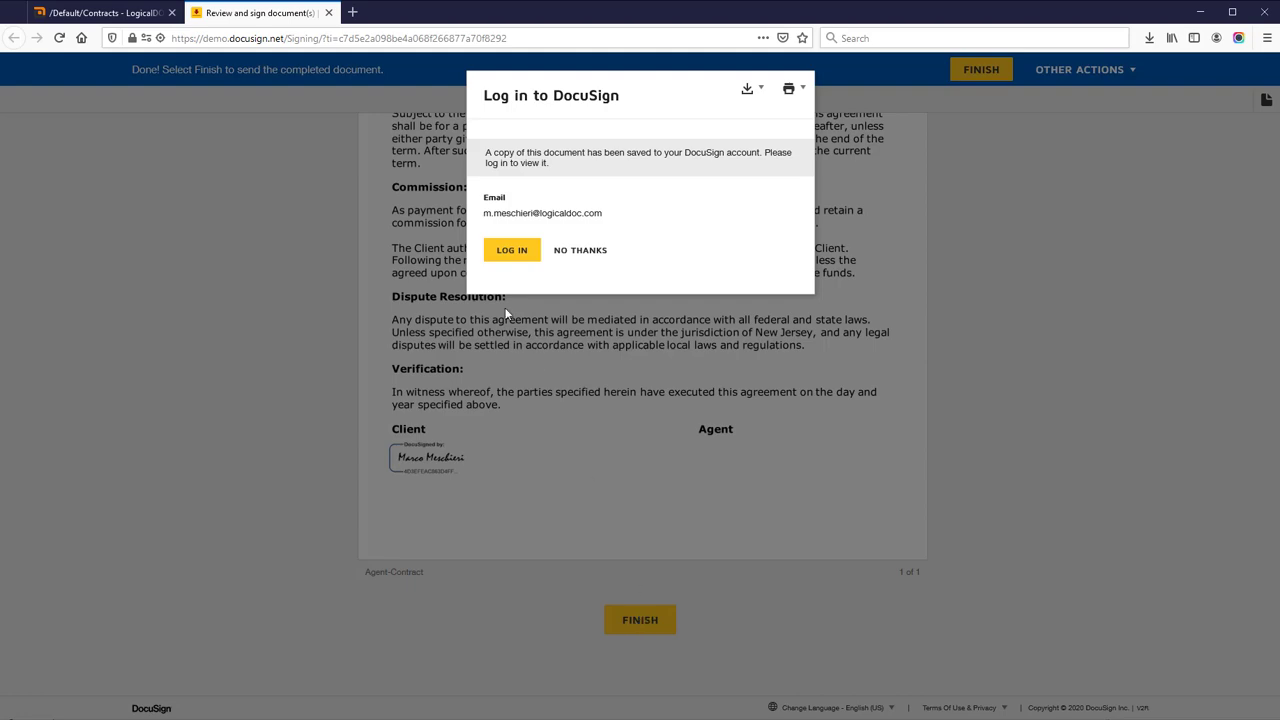
Decline the DocuSign login, refresh the Contracts folder, and select the signed Scholarship-Contract.pdf.
click(574, 252)
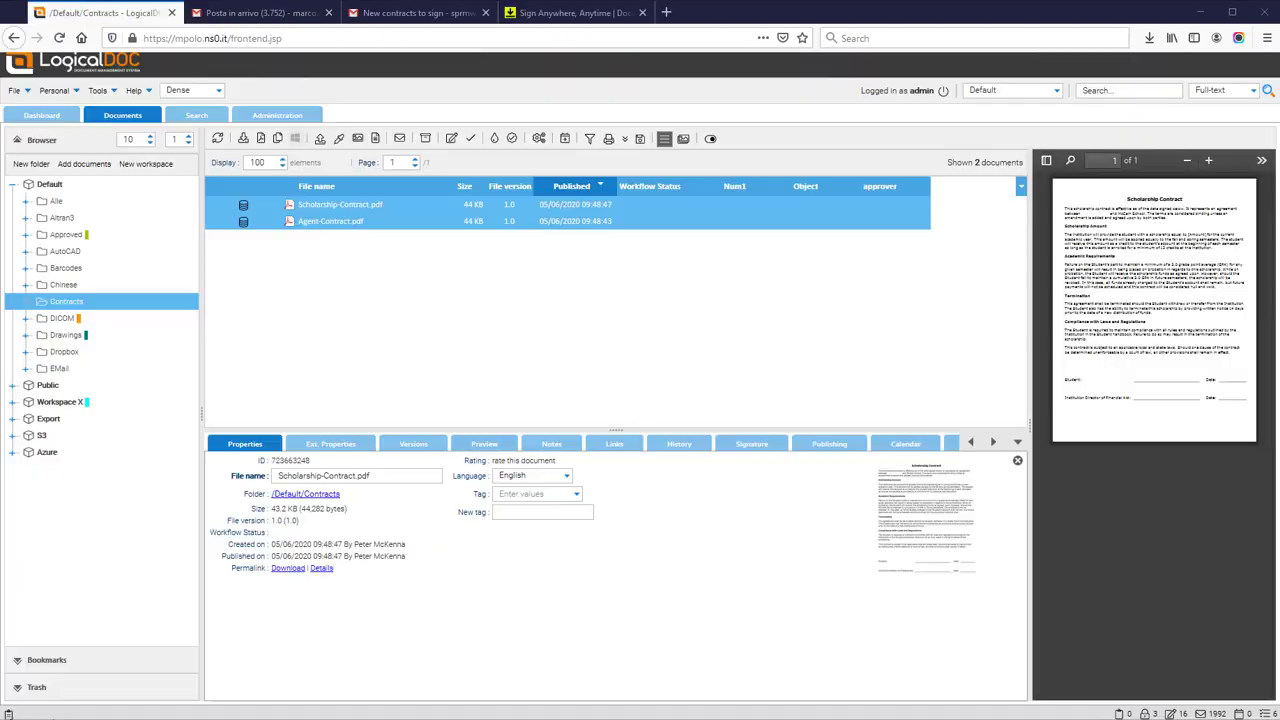
click(66, 301)
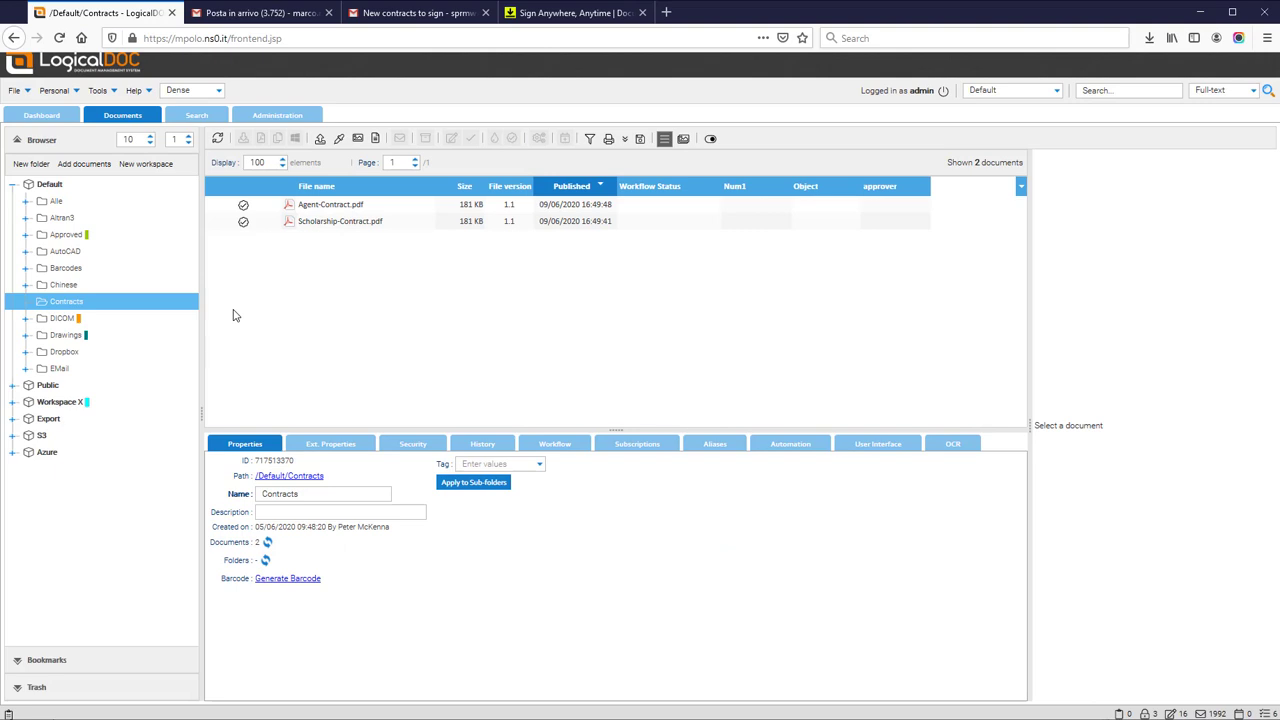
click(315, 224)
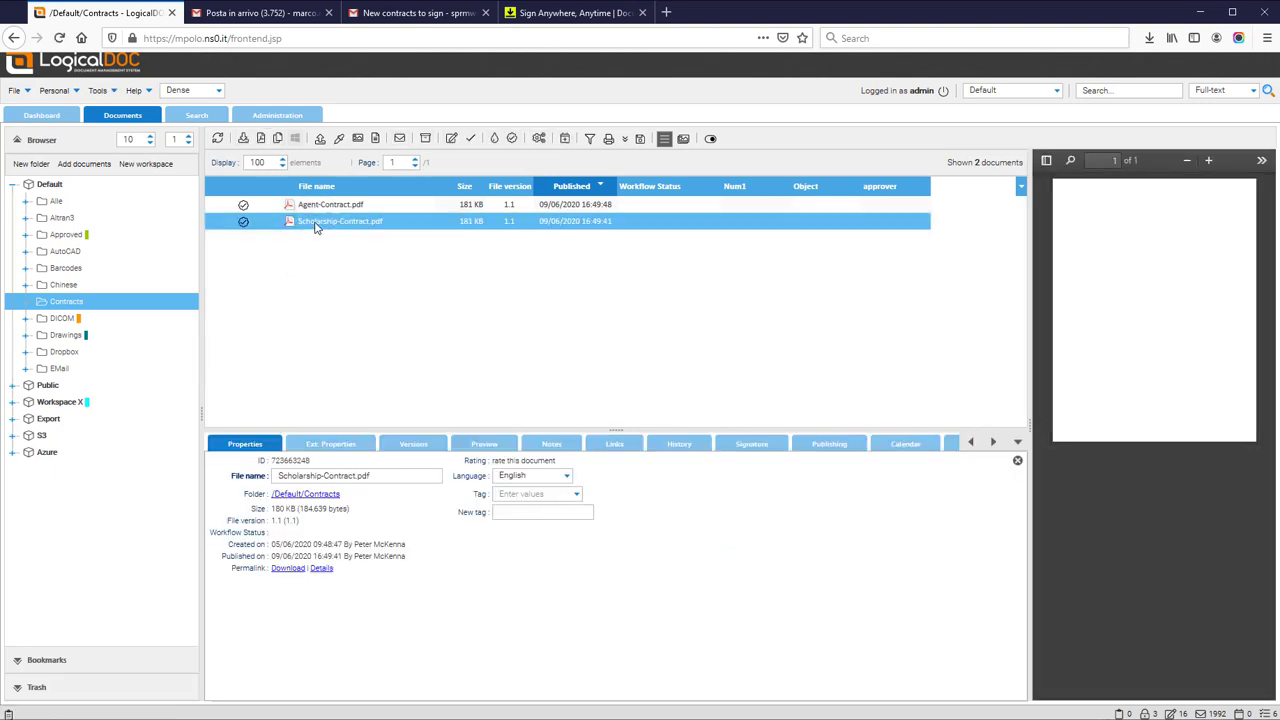